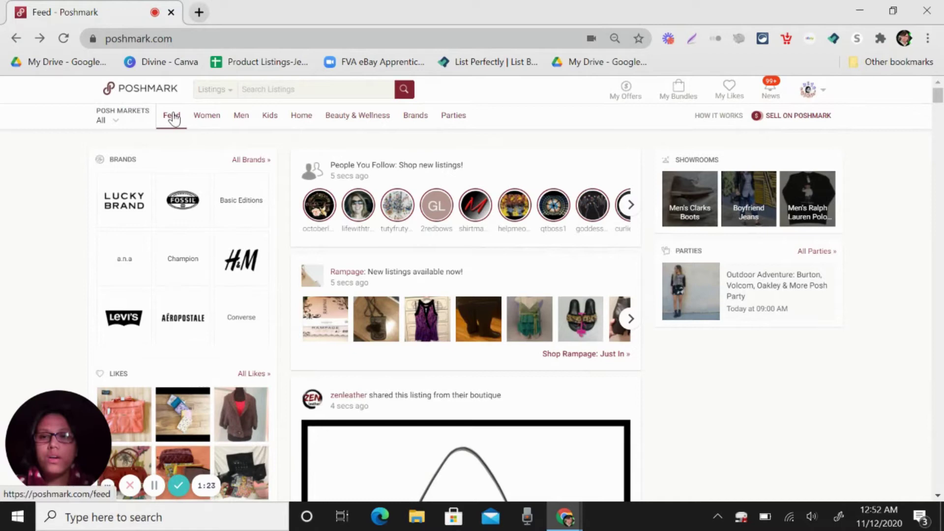
# Bring up the profile avatar's account menu listing My Closet, My Drafts and My Sales.
pyautogui.moveTo(209, 121)
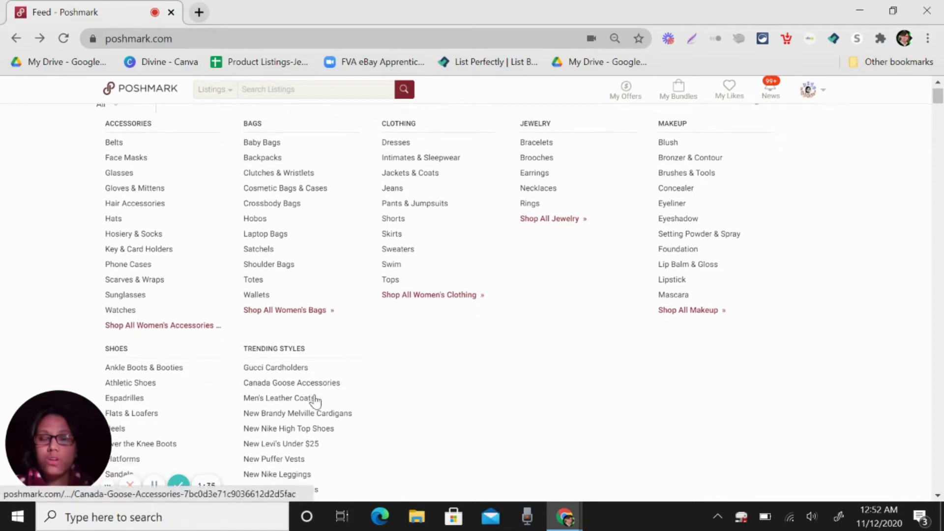
pyautogui.moveTo(267, 123)
pyautogui.moveTo(238, 126)
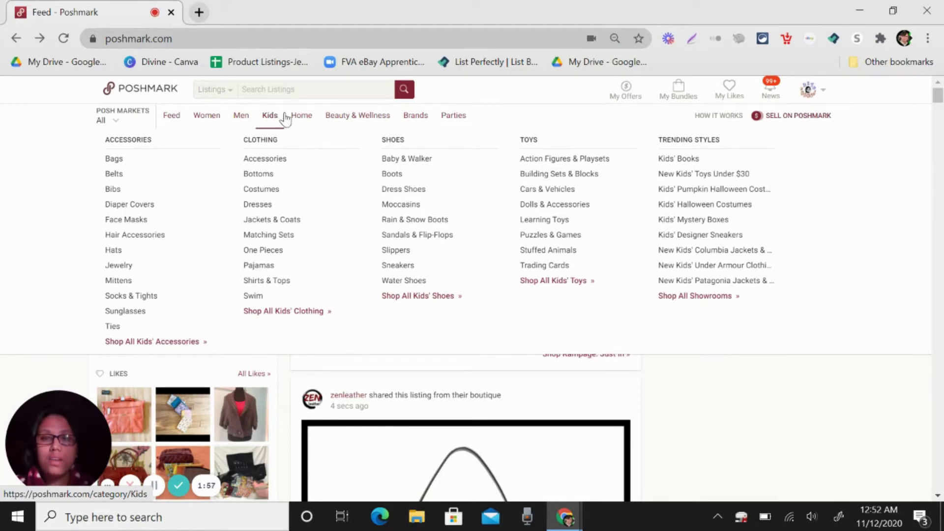
pyautogui.moveTo(302, 120)
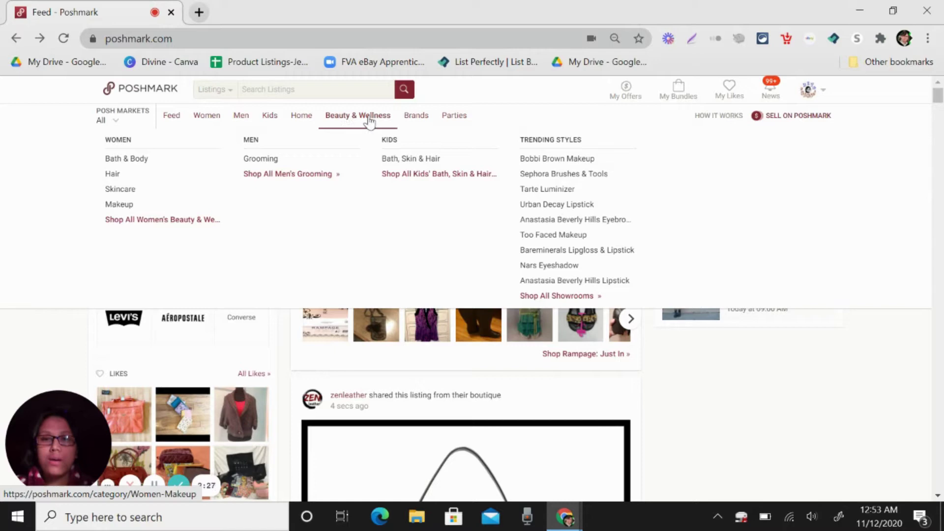
pyautogui.moveTo(421, 120)
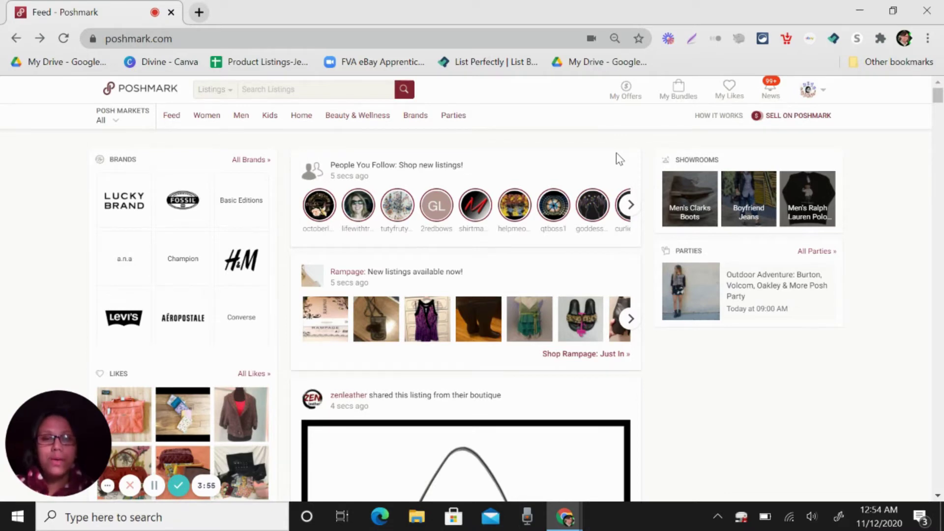
# Go to My Closet from the profile menu to show its 395 listings.
pyautogui.click(808, 93)
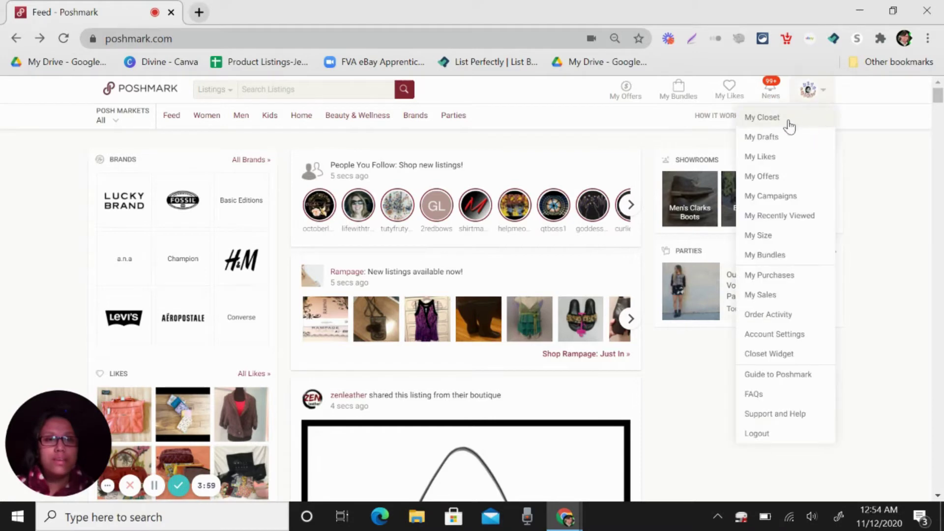
pyautogui.click(771, 119)
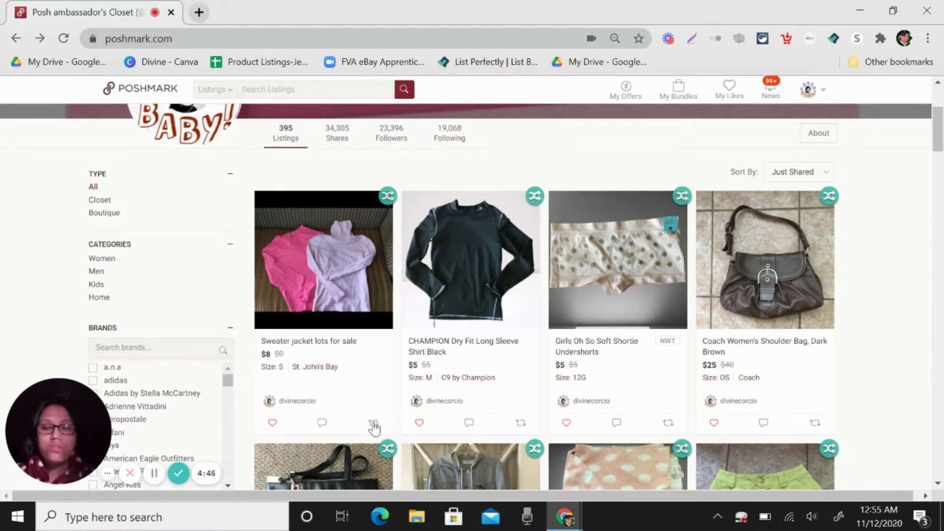
# Share the sweater jacket lot, CHAMPION shirt, Oh So Soft Shortie and Coach bag to followers.
pyautogui.click(373, 424)
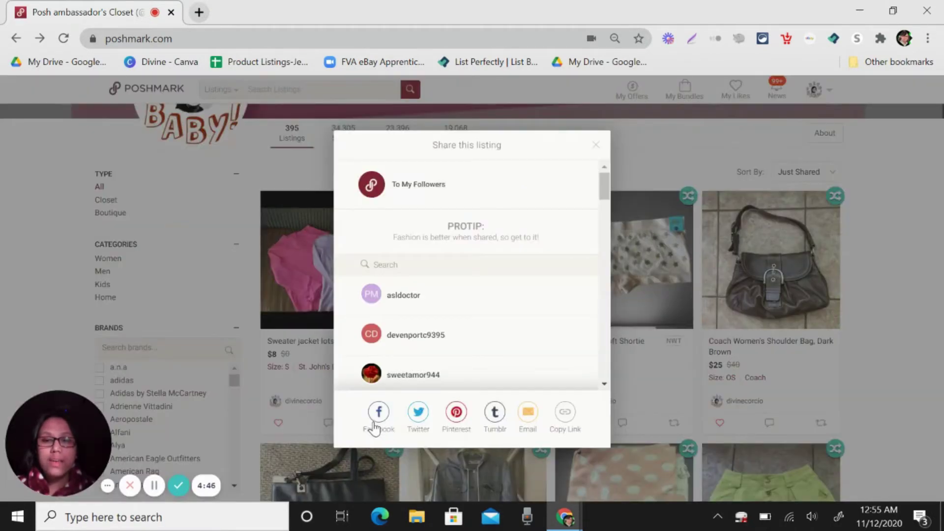
pyautogui.click(429, 188)
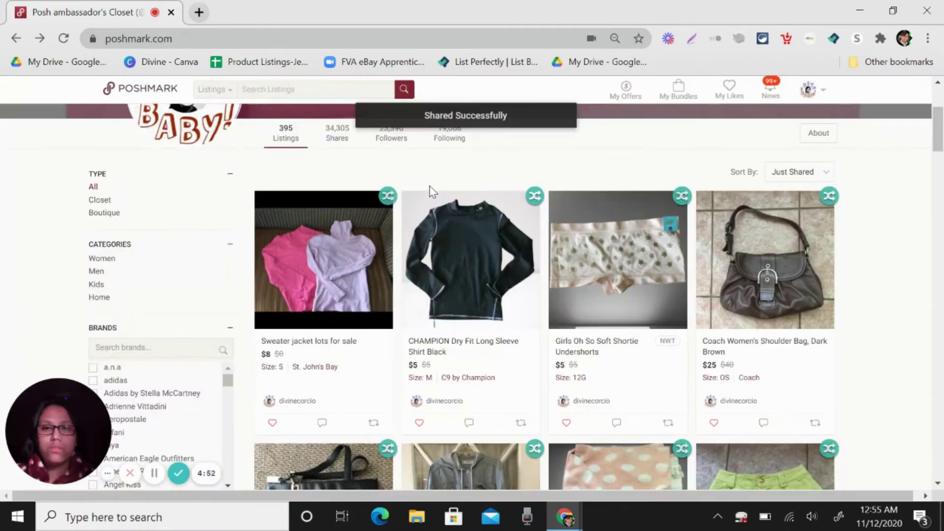
pyautogui.click(519, 424)
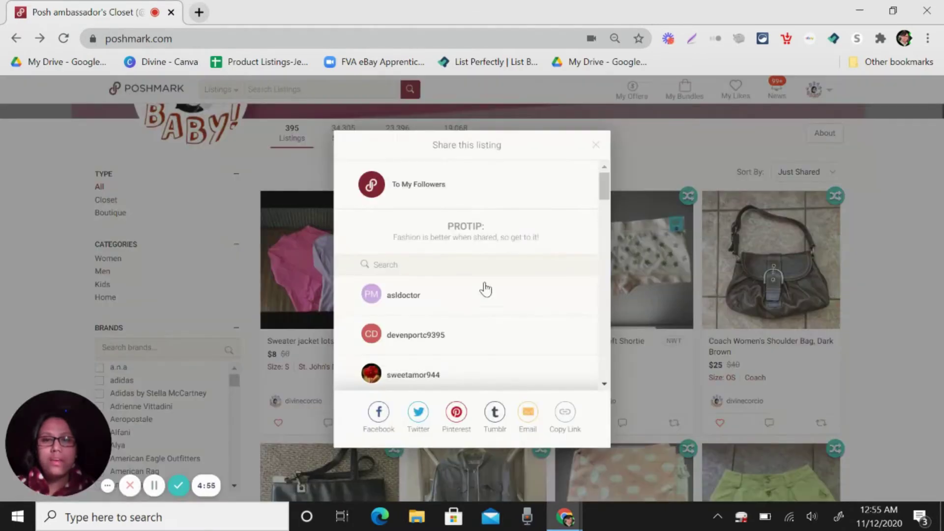
pyautogui.click(445, 185)
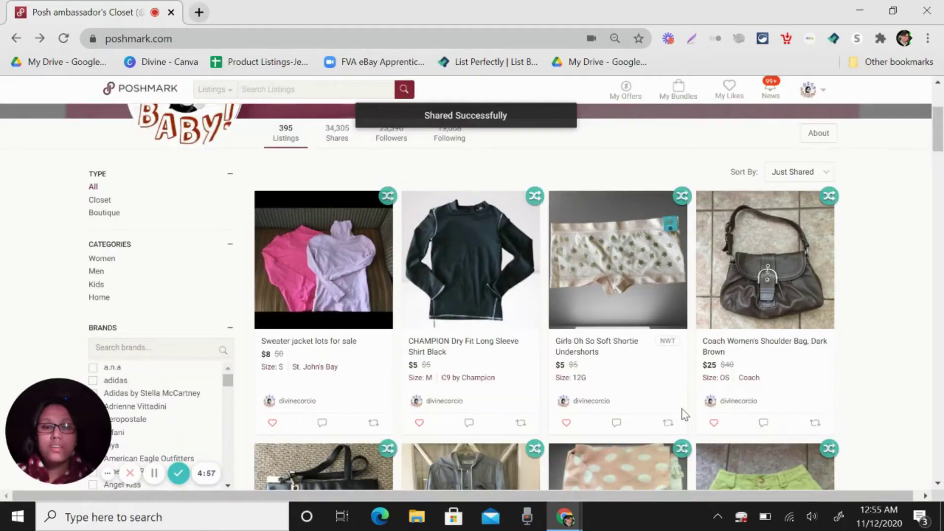
pyautogui.click(667, 424)
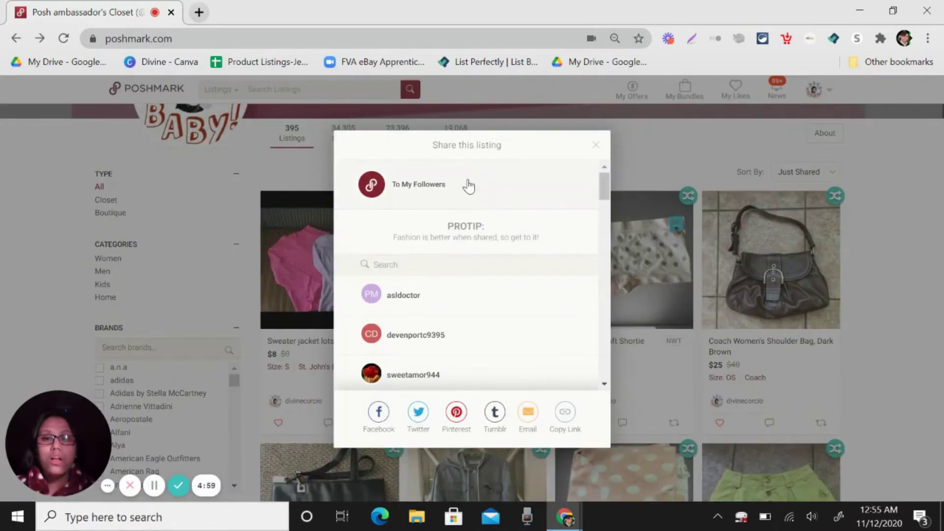
pyautogui.click(468, 186)
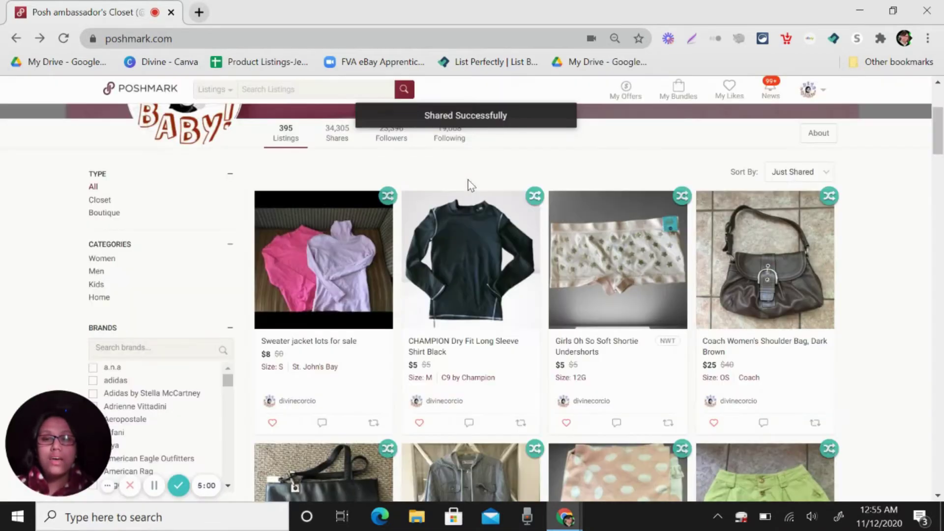
pyautogui.click(815, 423)
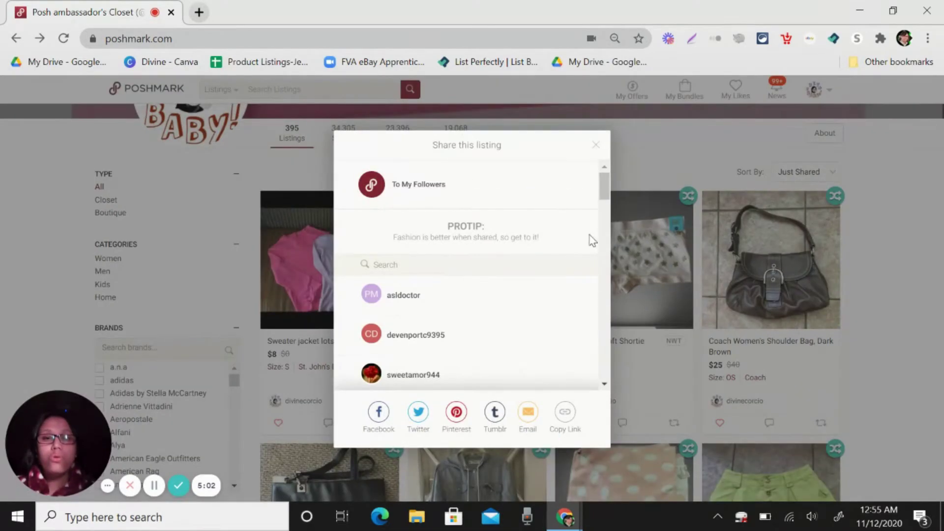
pyautogui.click(494, 183)
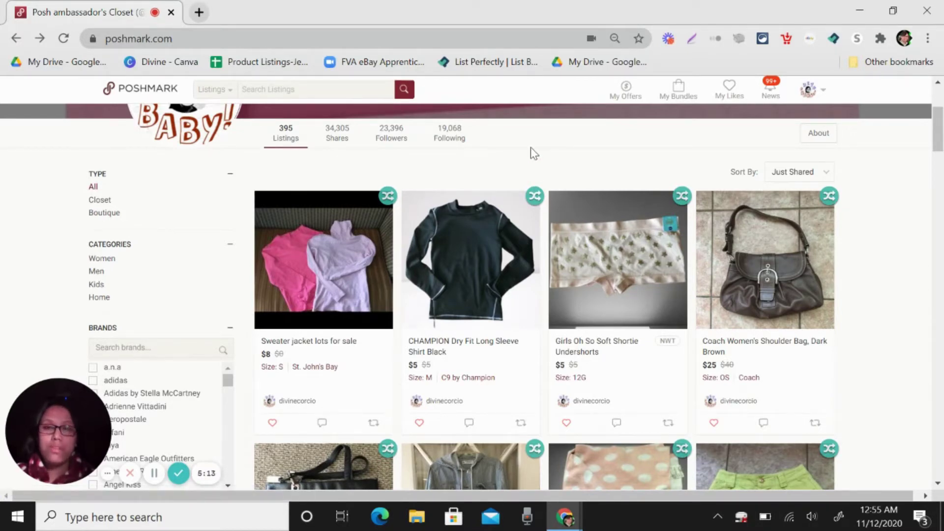
pyautogui.scroll(1, 531, 150)
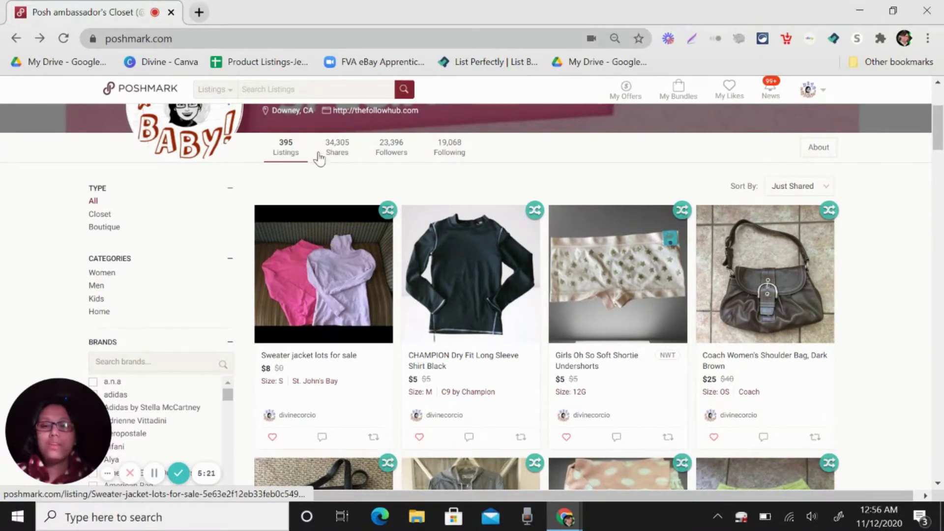
pyautogui.scroll(1, 452, 204)
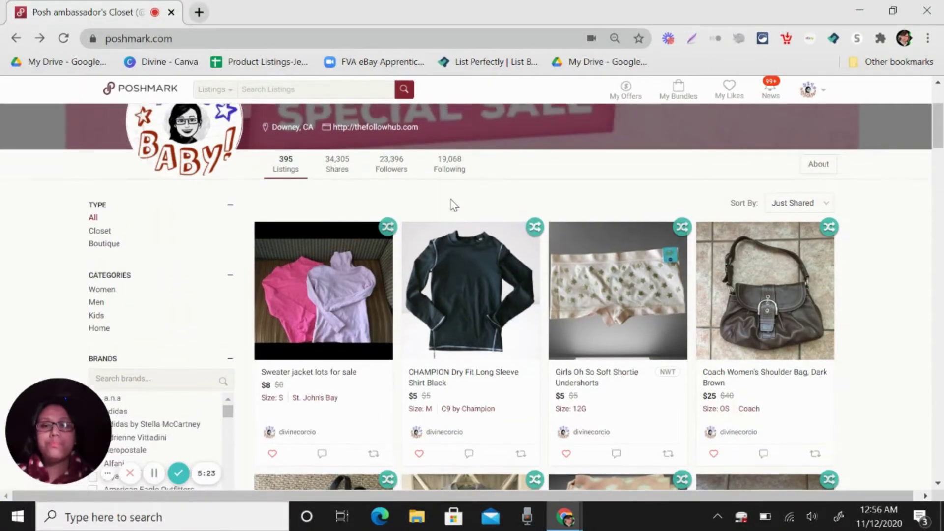
pyautogui.scroll(1, 580, 137)
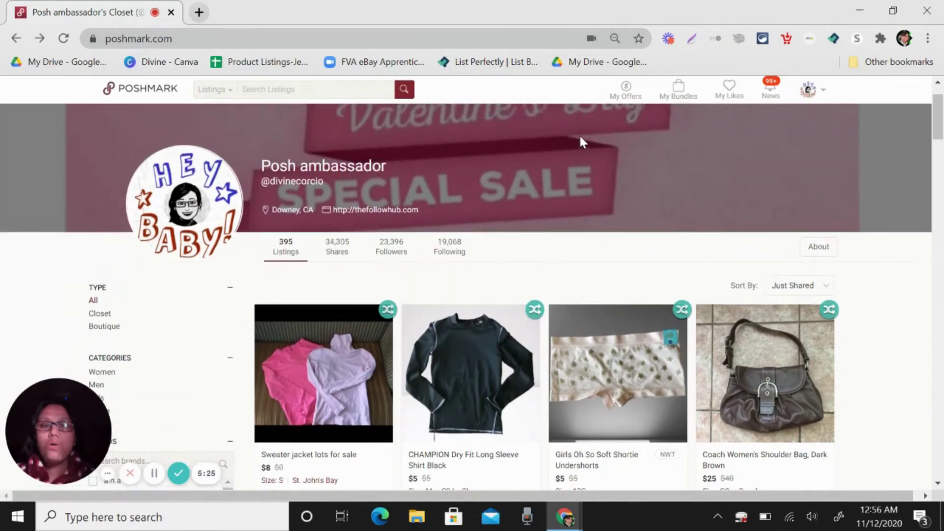
# Open News and look through the recent new-follower notifications.
pyautogui.click(772, 96)
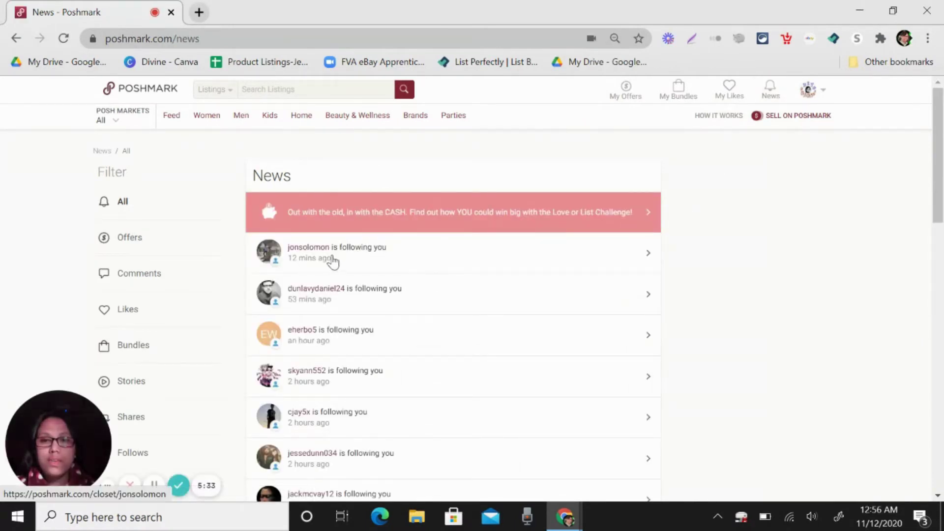
pyautogui.scroll(-1, 428, 271)
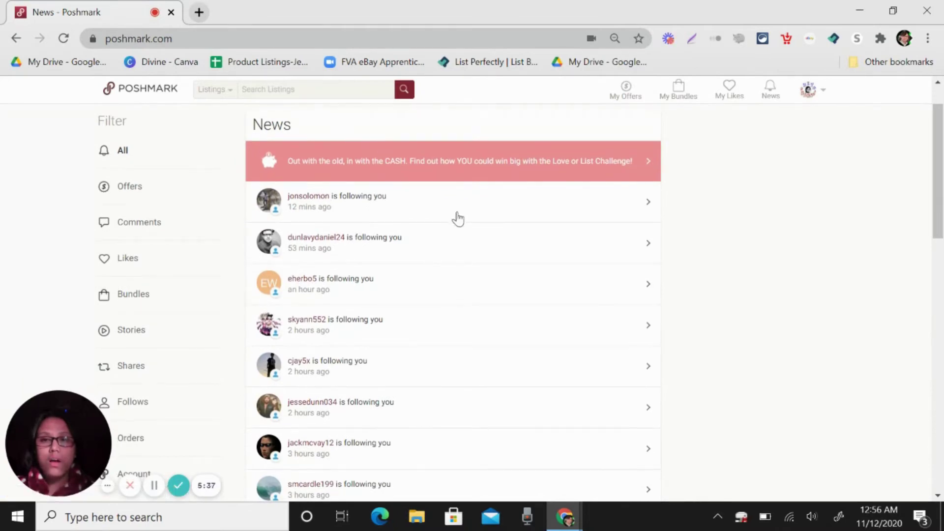
pyautogui.scroll(-1, 475, 248)
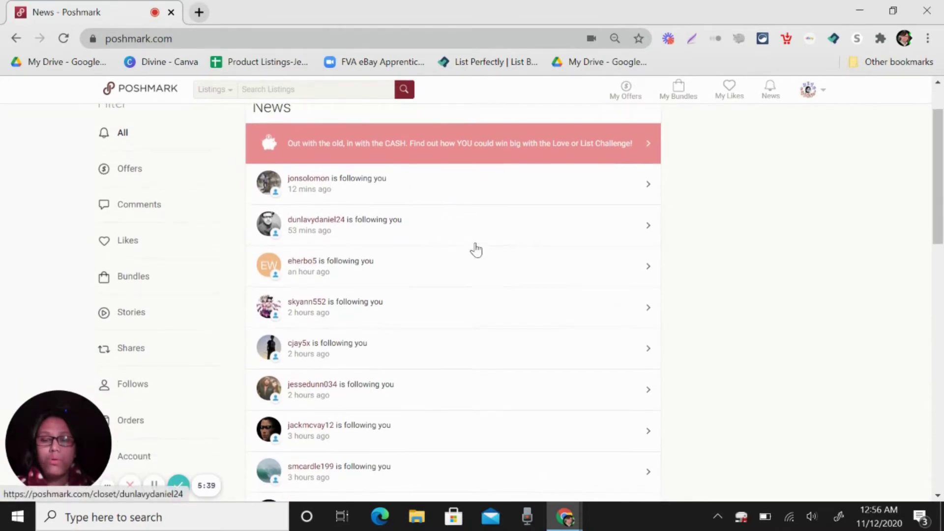
pyautogui.scroll(1, 476, 249)
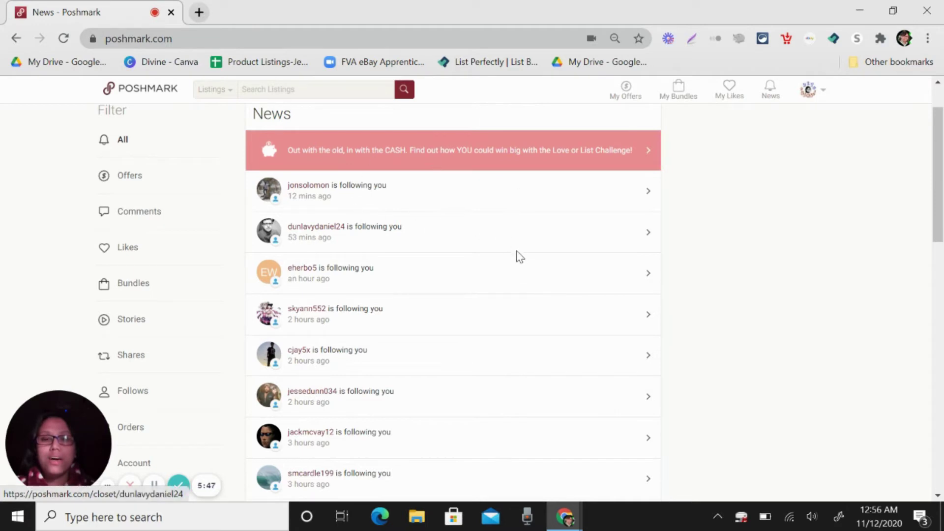
pyautogui.scroll(1, 517, 255)
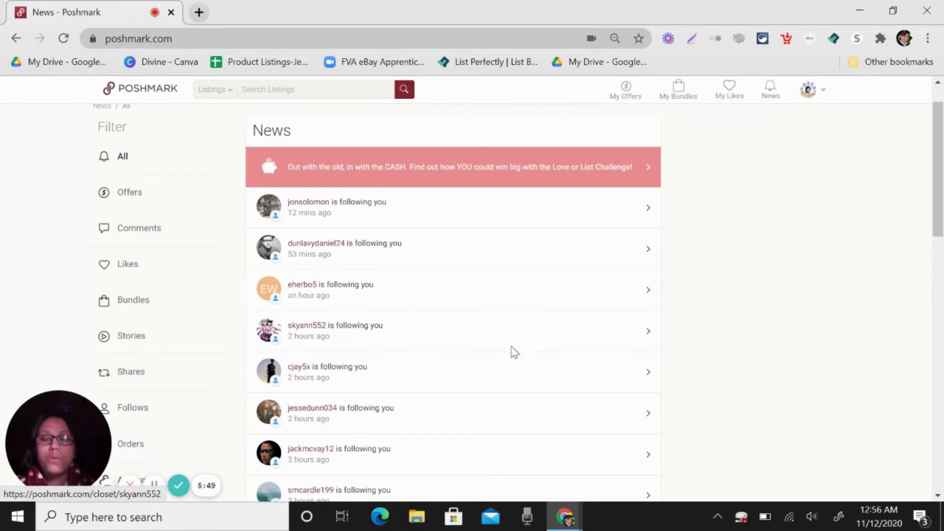
pyautogui.scroll(-2, 488, 244)
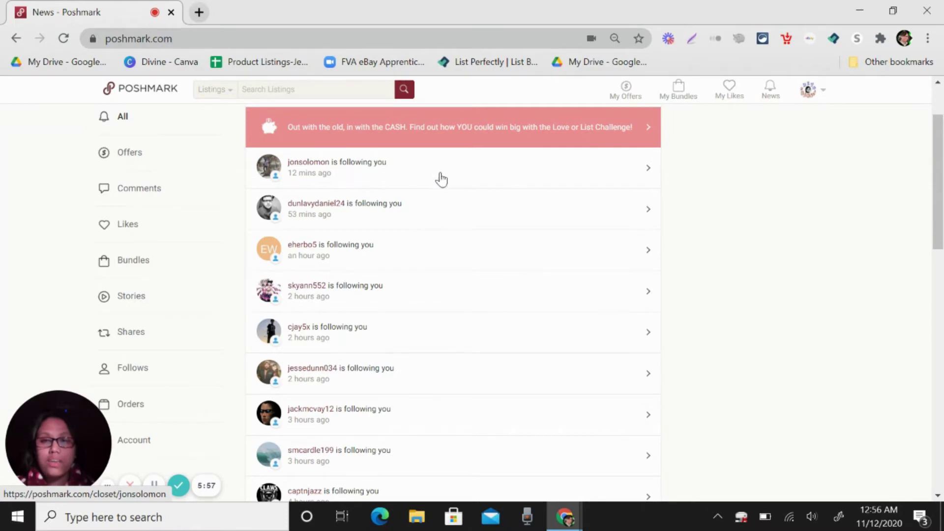
# Follow back the two newest followers from their News notifications.
pyautogui.click(475, 182)
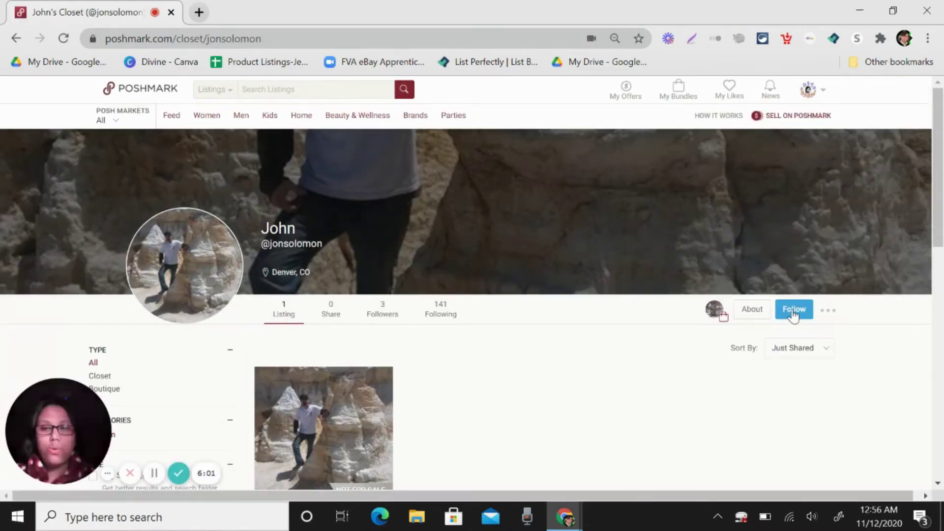
pyautogui.click(792, 310)
pyautogui.click(16, 38)
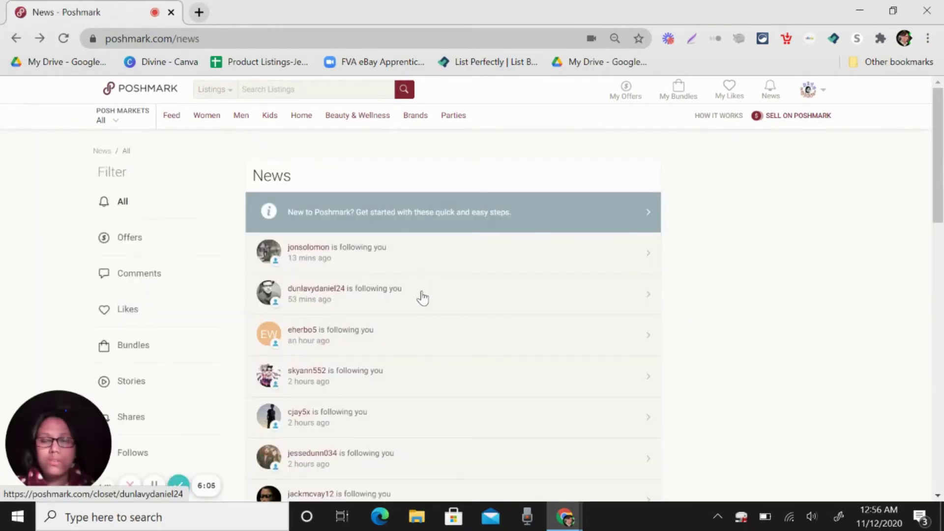
pyautogui.click(421, 298)
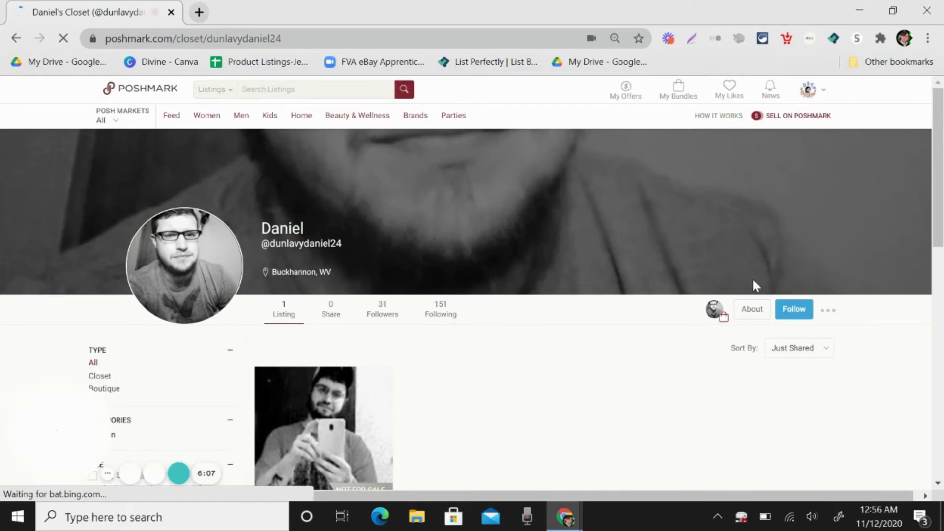
pyautogui.click(784, 311)
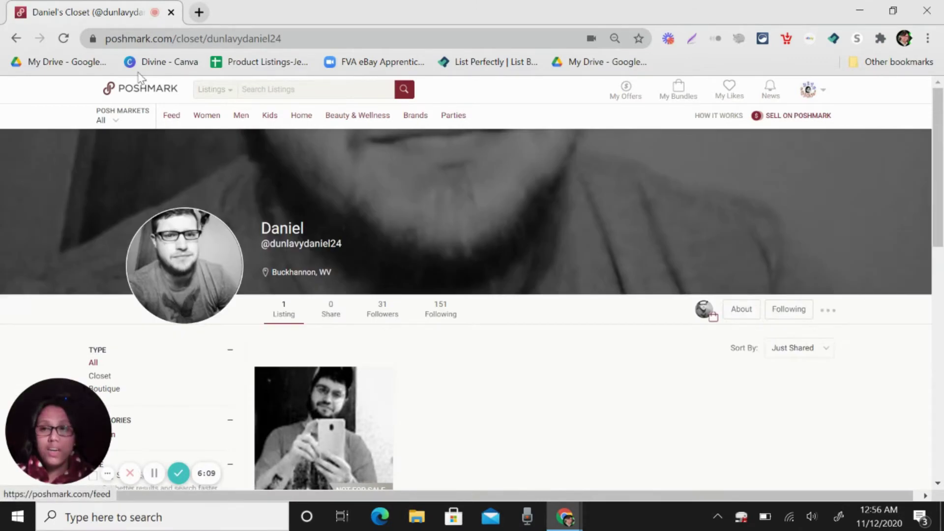
pyautogui.click(15, 40)
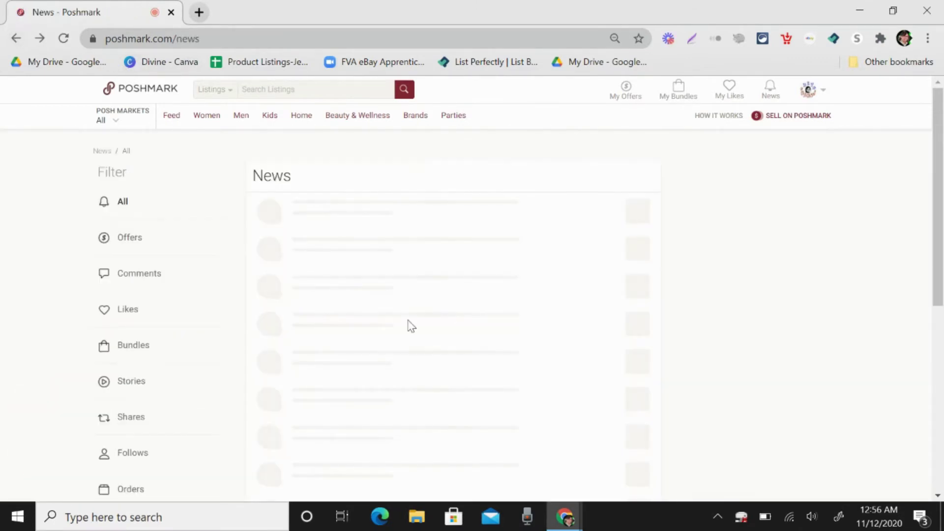
# Follow back the next two new followers, then return to the main feed.
pyautogui.click(371, 338)
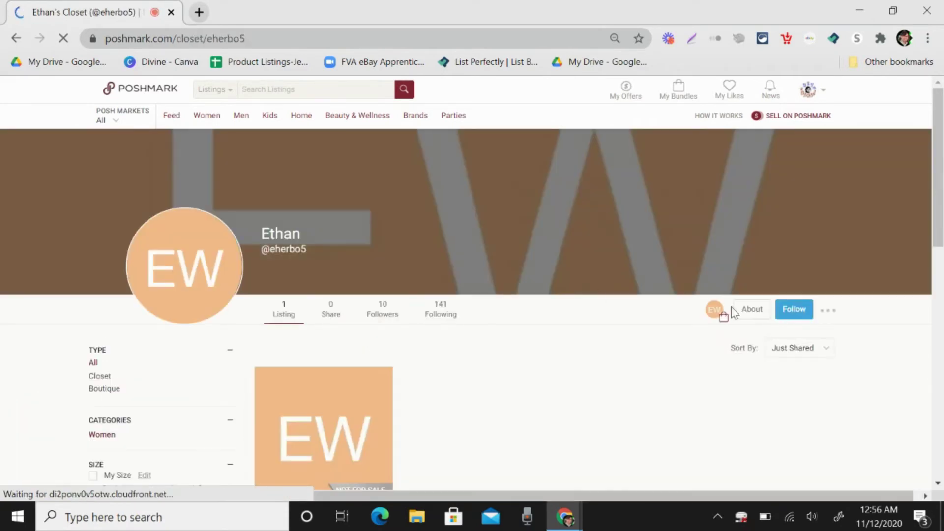
pyautogui.click(792, 314)
pyautogui.moveTo(253, 131)
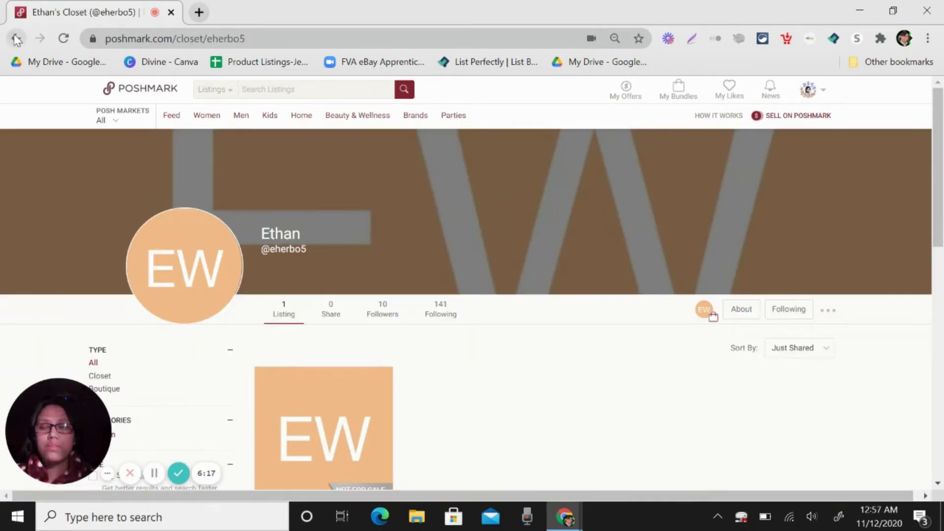
pyautogui.click(15, 38)
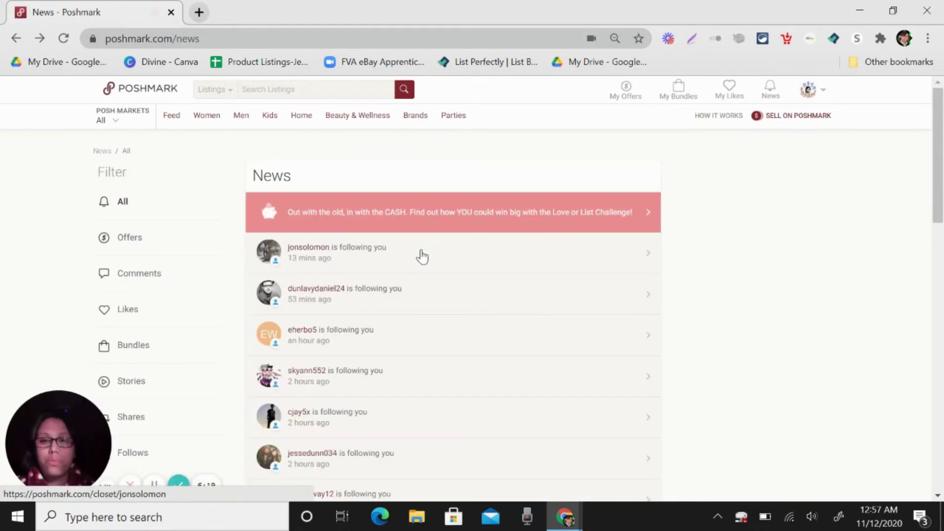
pyautogui.scroll(-1, 421, 255)
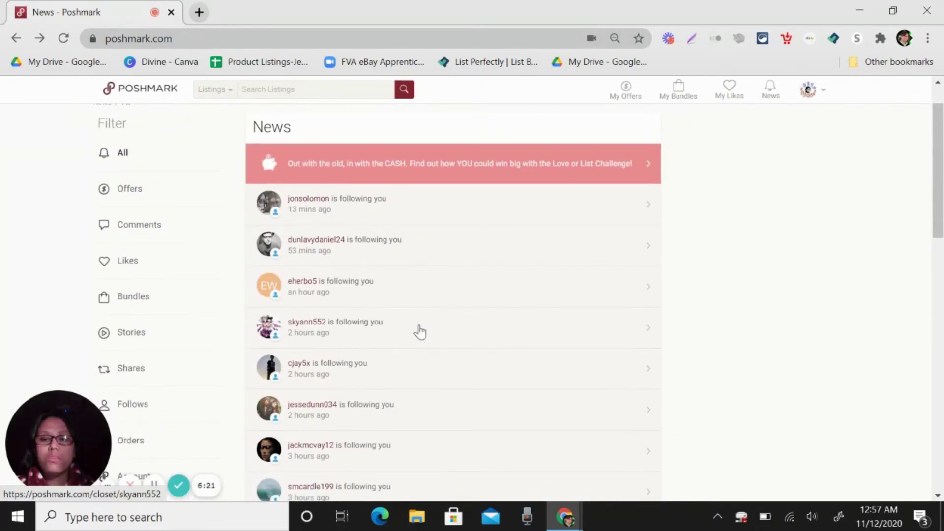
pyautogui.click(419, 332)
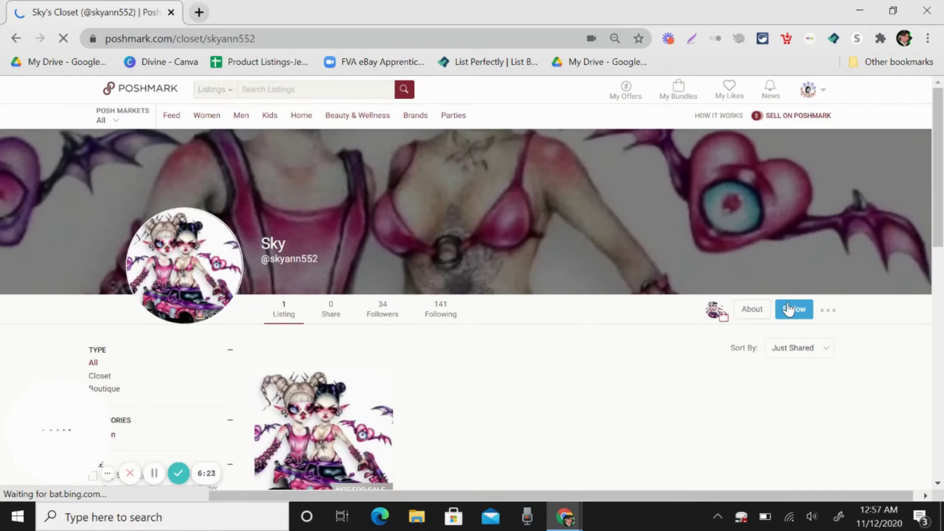
pyautogui.click(789, 309)
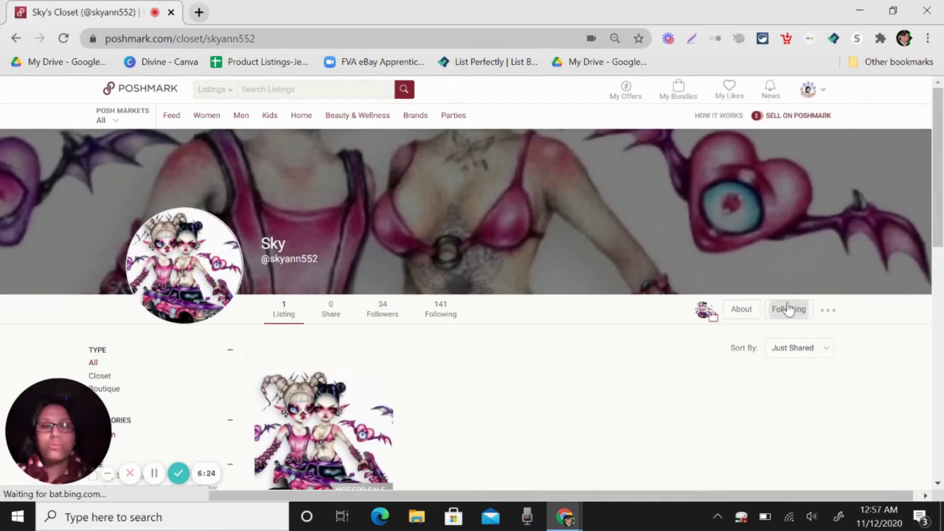
pyautogui.click(16, 39)
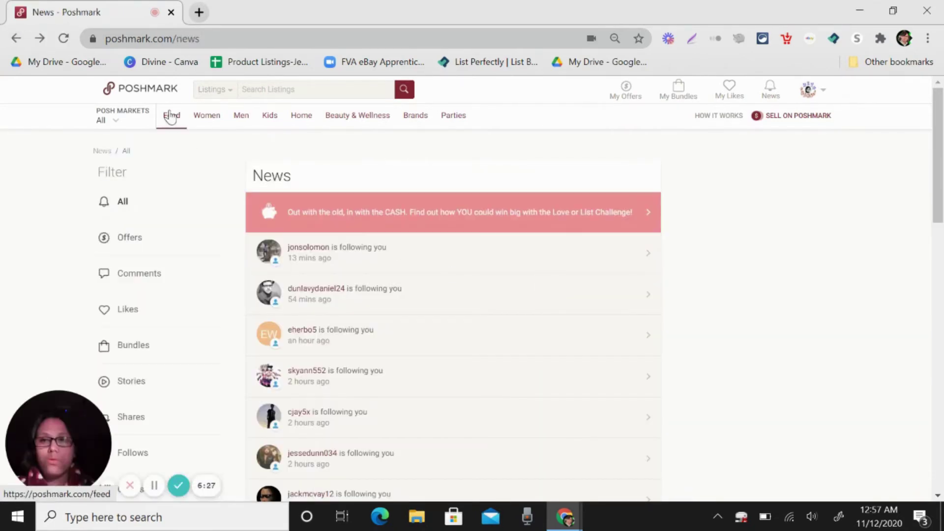
pyautogui.click(158, 91)
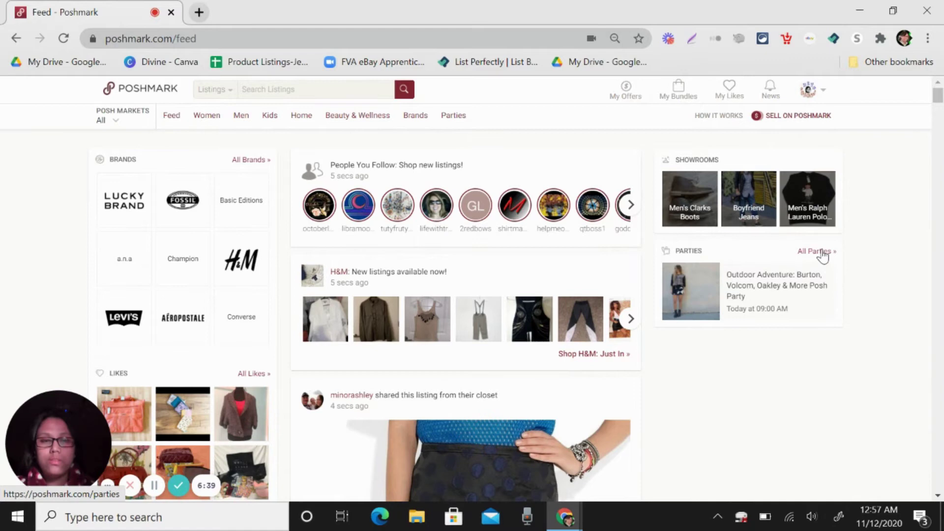
# Open All Parties to see today's 9:00 am, 12:00 pm and 4:00 pm parties.
pyautogui.click(822, 254)
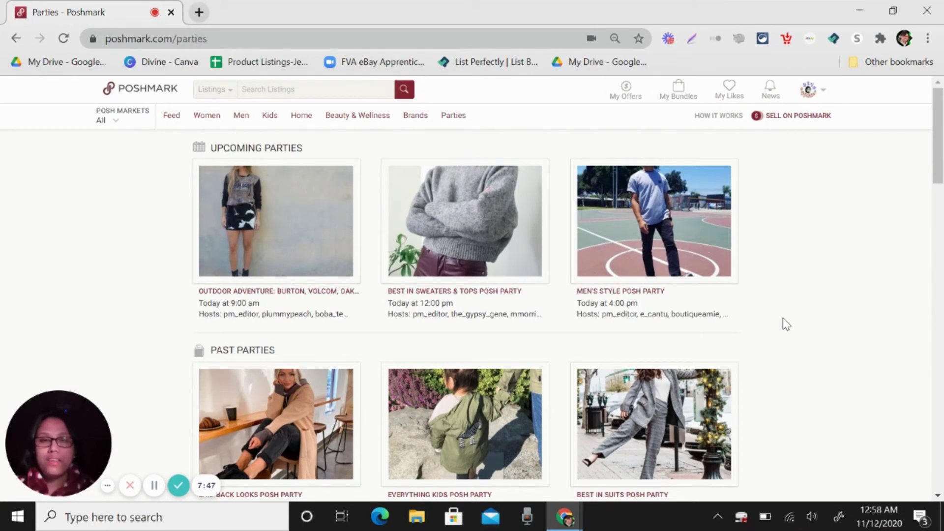
# Follow back a shopper from a 'liked your listing' notification and open their empty bundle.
pyautogui.click(769, 100)
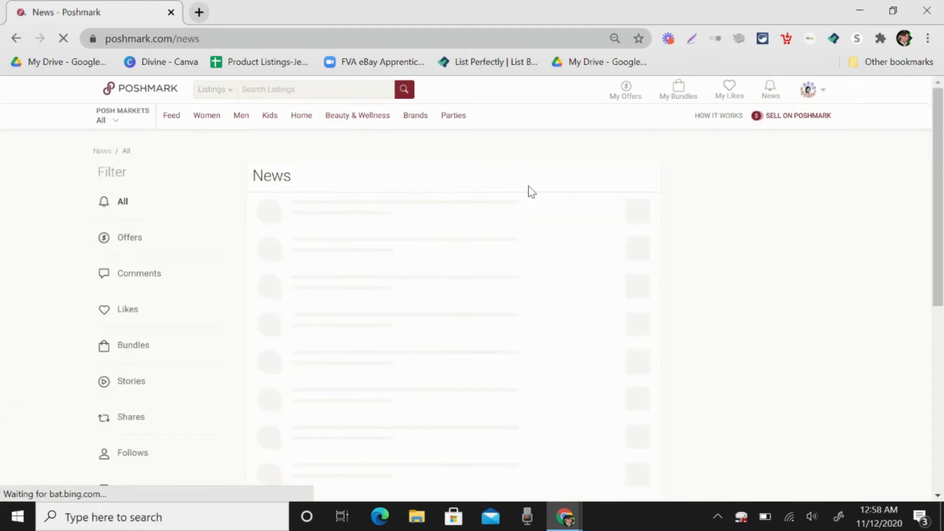
pyautogui.scroll(-6, 522, 364)
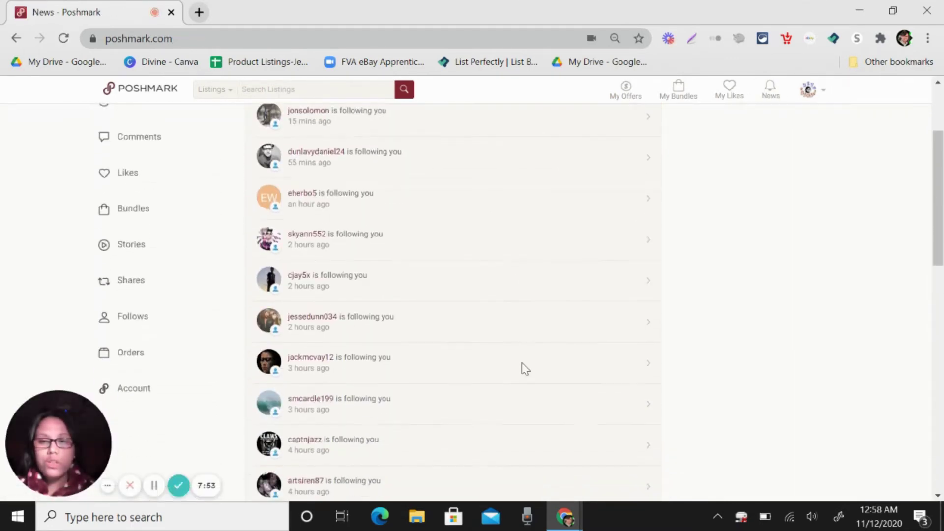
pyautogui.scroll(-7, 522, 370)
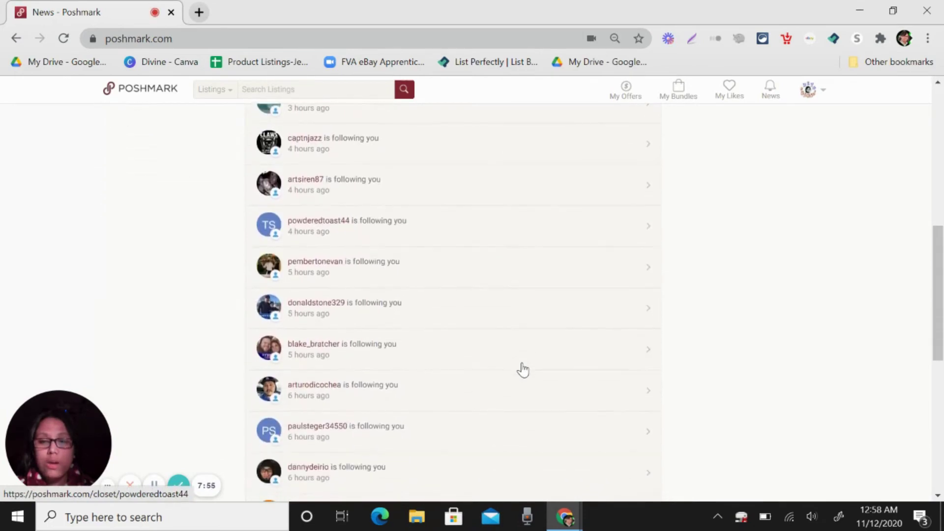
pyautogui.scroll(-8, 524, 369)
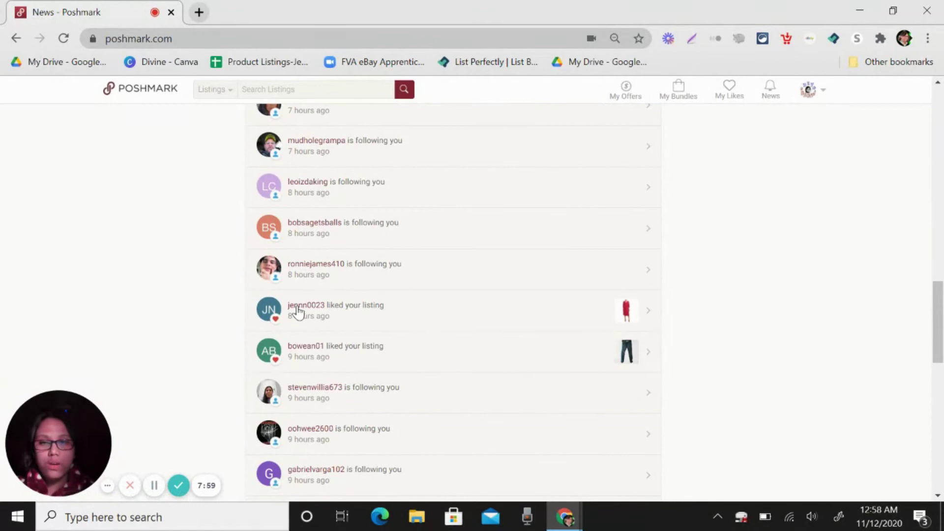
pyautogui.scroll(-1, 304, 290)
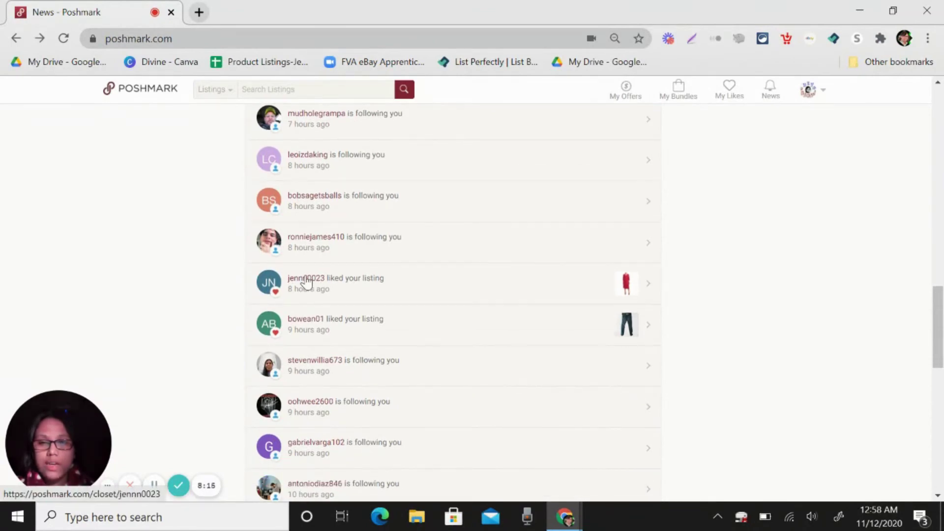
pyautogui.click(306, 279)
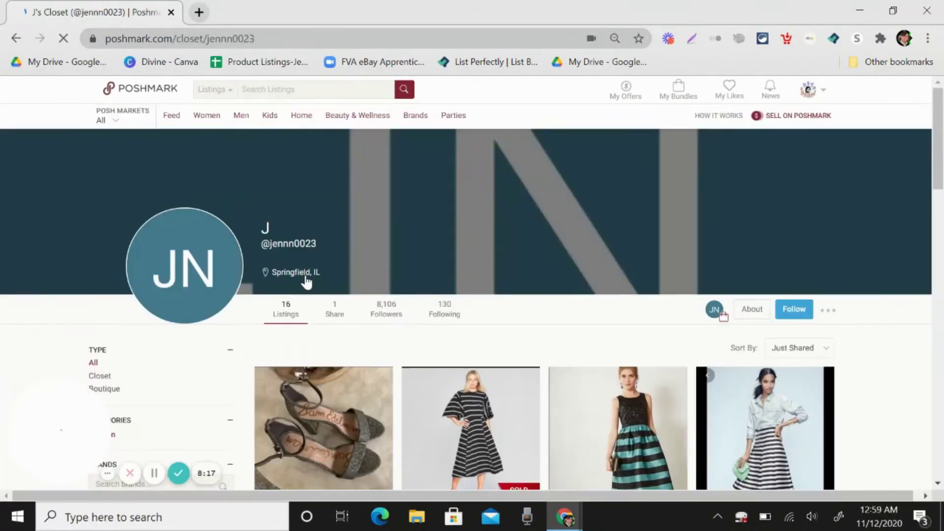
pyautogui.click(792, 311)
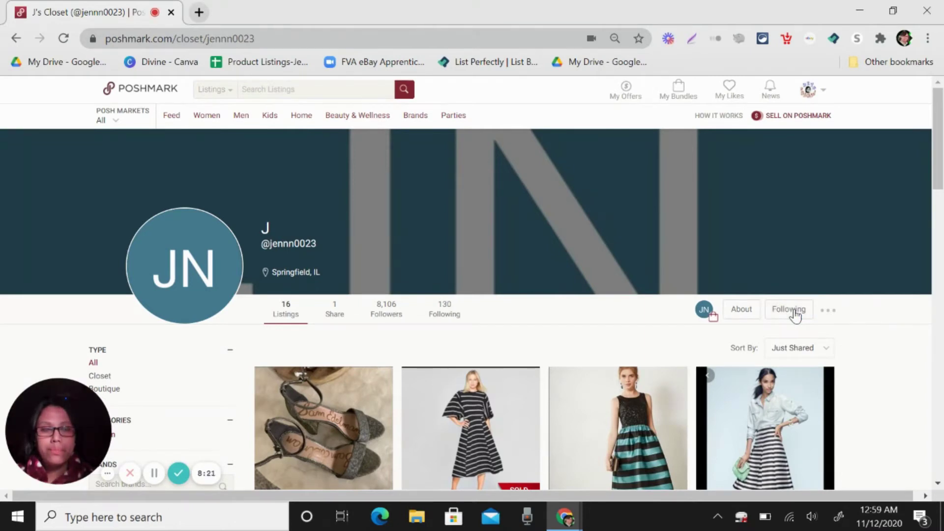
pyautogui.scroll(-2, 792, 310)
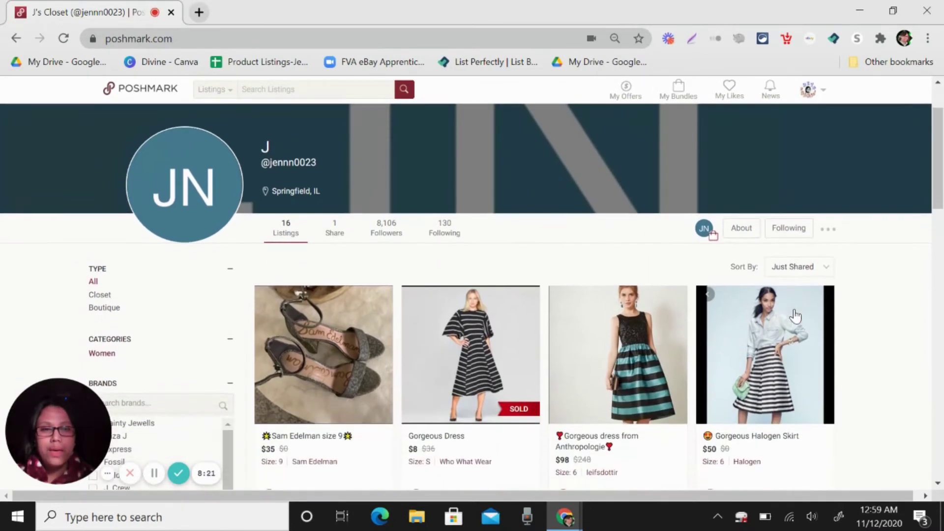
pyautogui.click(704, 229)
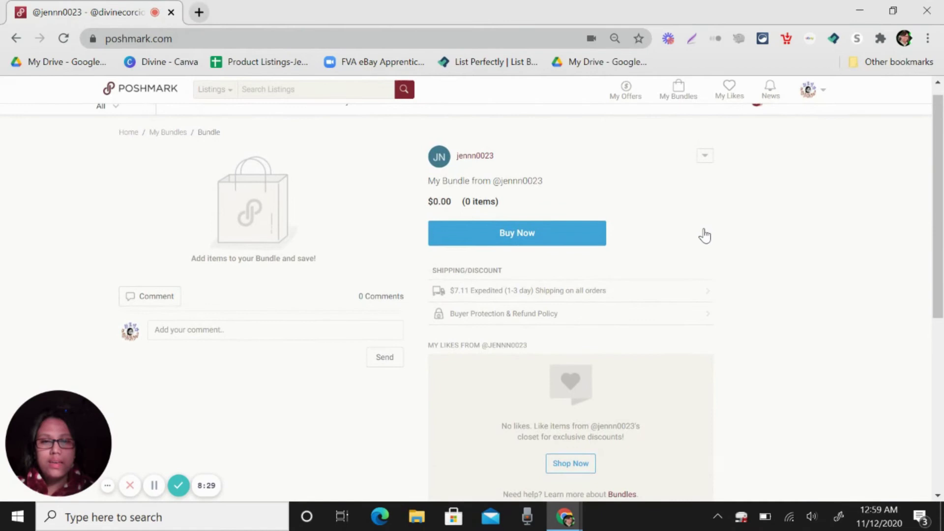
# Switch the bundle to seller view and add the liked Love Sadie wrap dress.
pyautogui.click(704, 172)
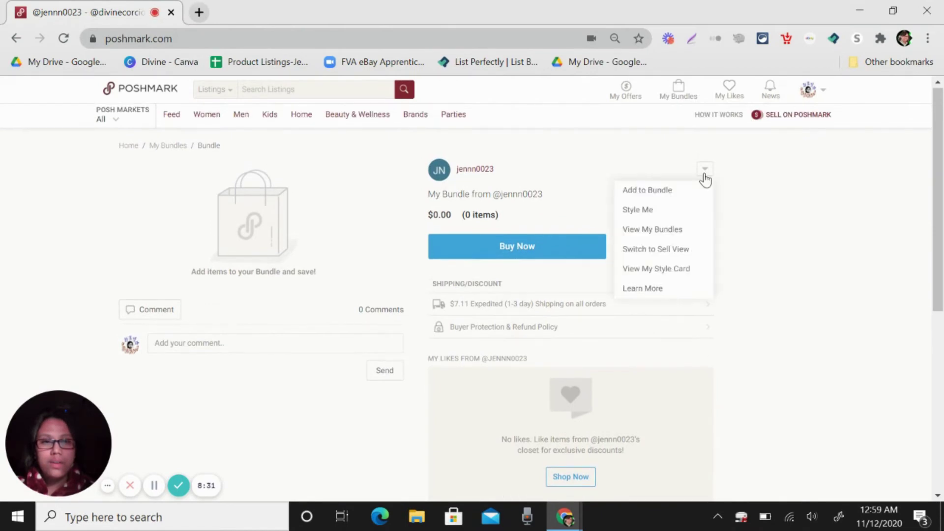
pyautogui.click(652, 250)
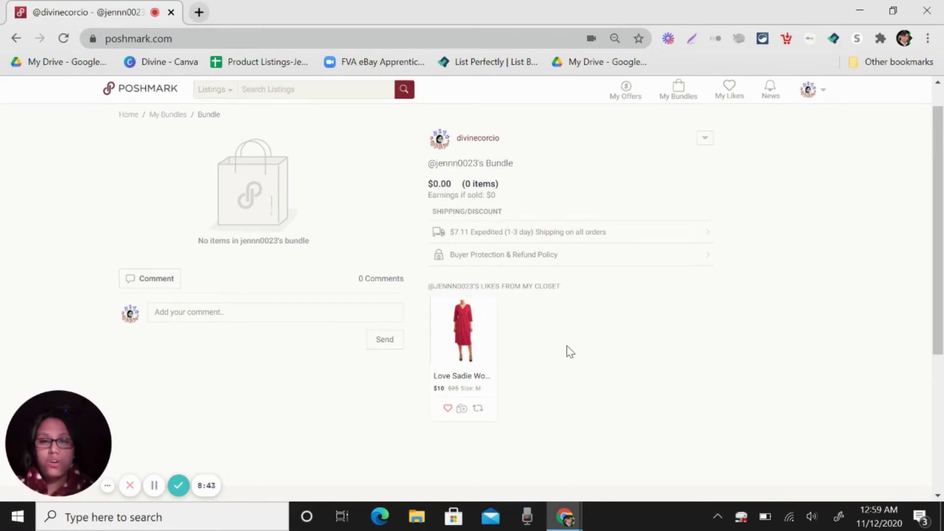
pyautogui.click(462, 408)
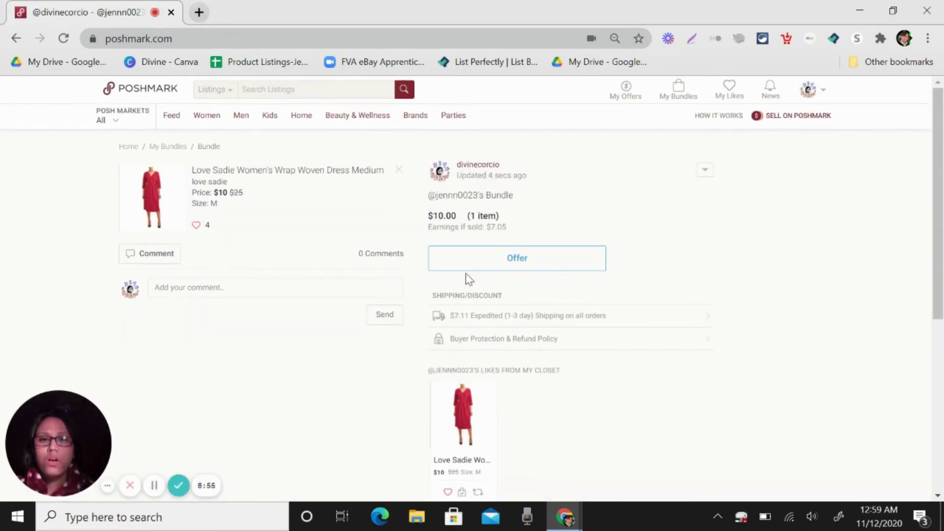
# Send a $9 offer on the dress, leaving the shipping offer as Optional.
pyautogui.click(541, 265)
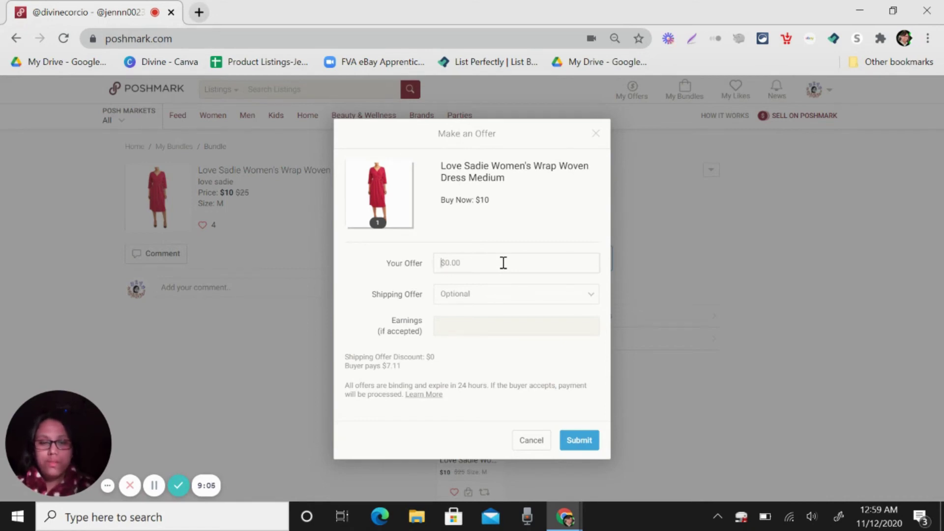
pyautogui.write('9')
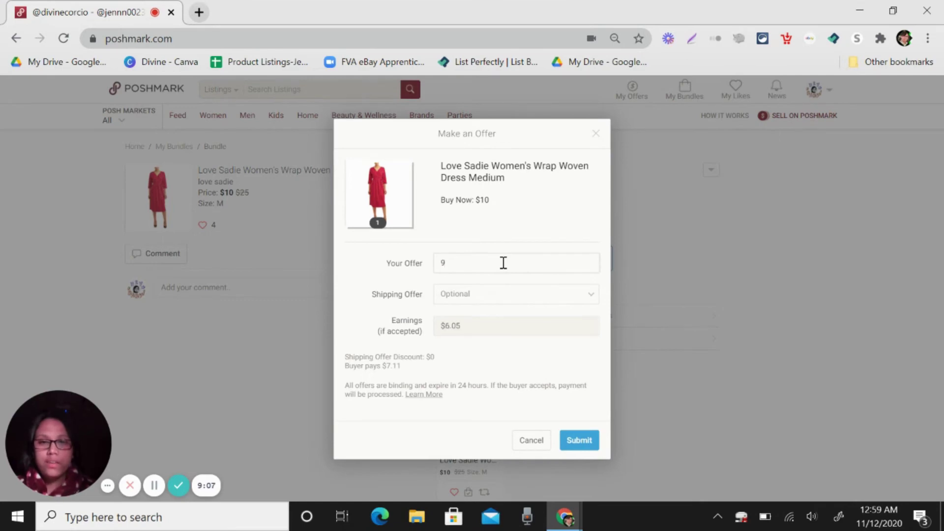
pyautogui.click(501, 301)
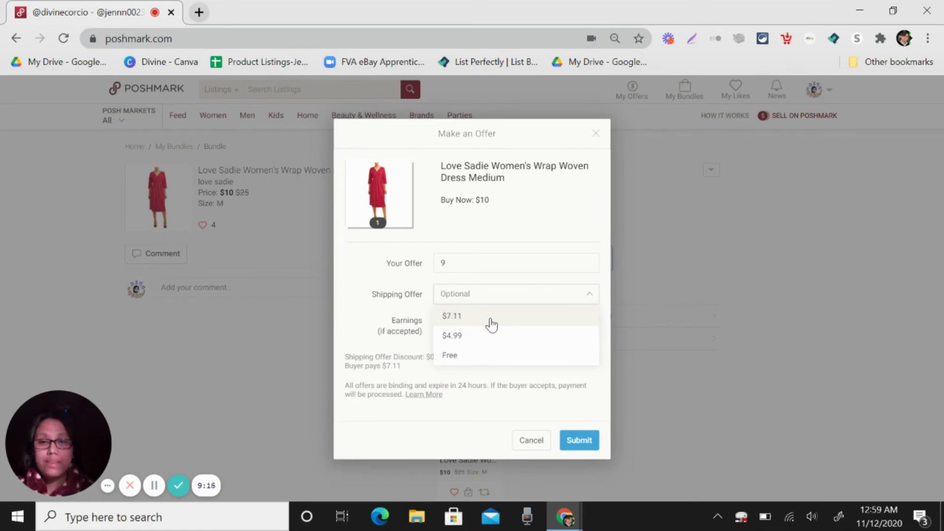
pyautogui.click(525, 299)
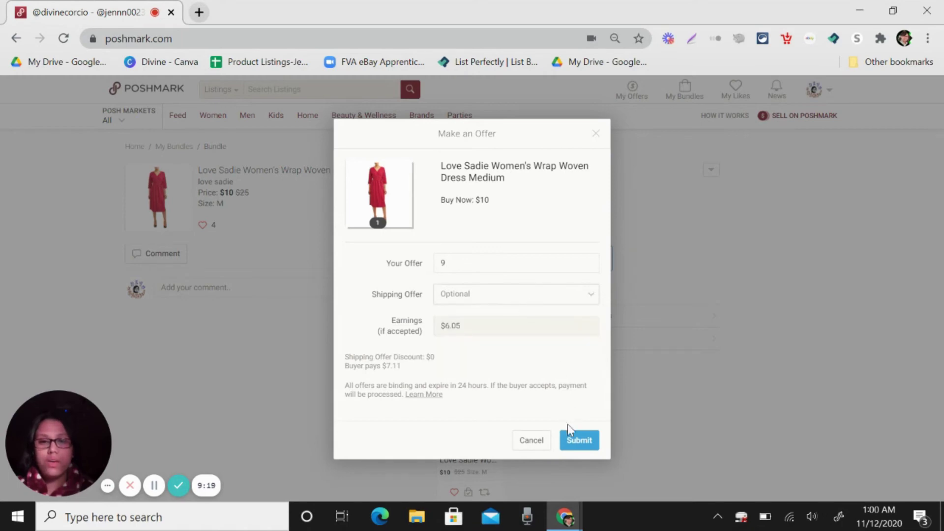
pyautogui.click(580, 441)
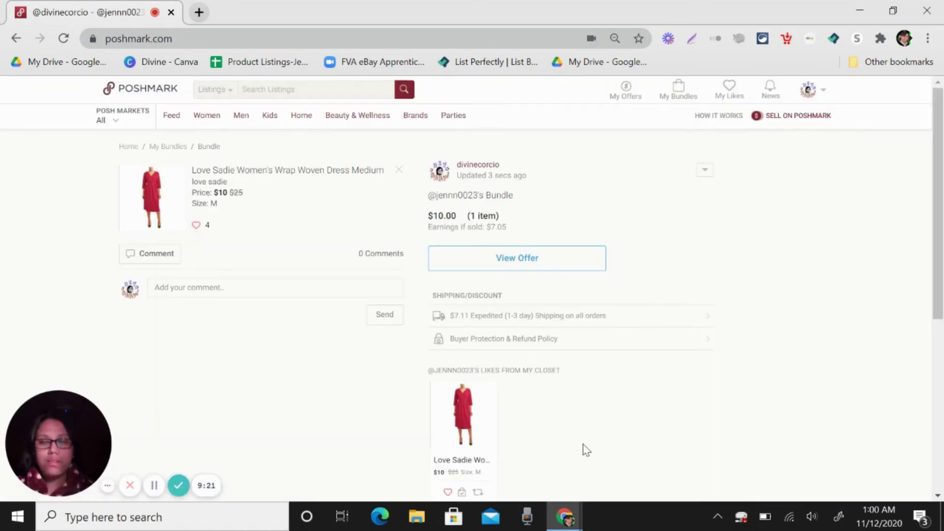
# Follow back the shopper who liked the Levi's jeans from their News notification.
pyautogui.click(770, 92)
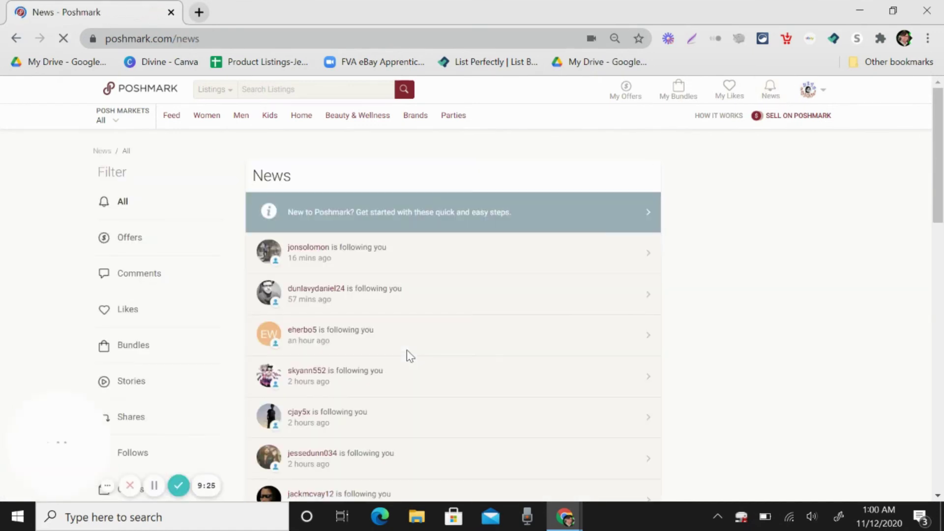
pyautogui.scroll(-10, 471, 351)
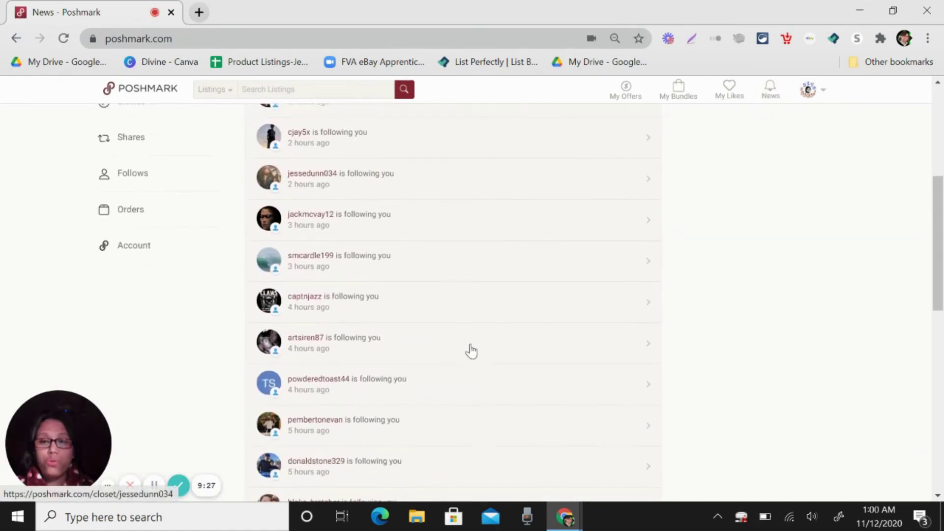
pyautogui.scroll(-8, 471, 351)
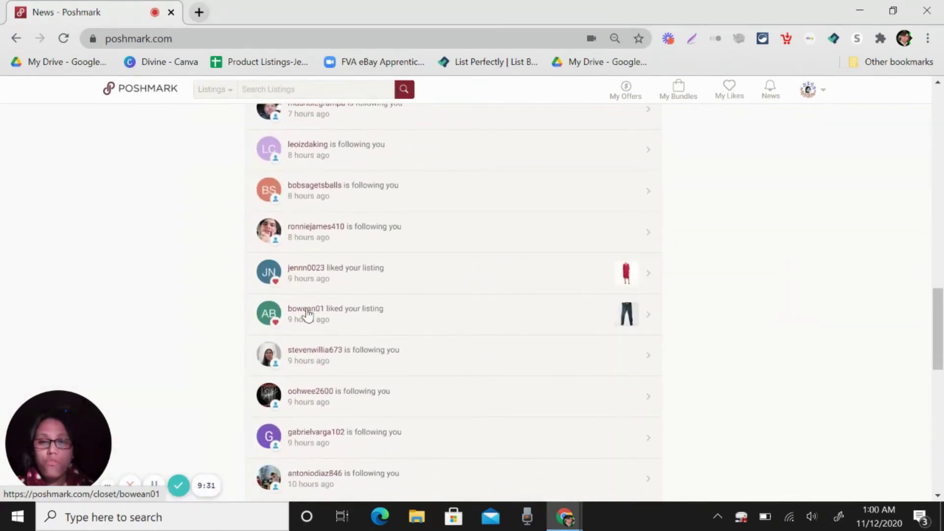
pyautogui.click(307, 310)
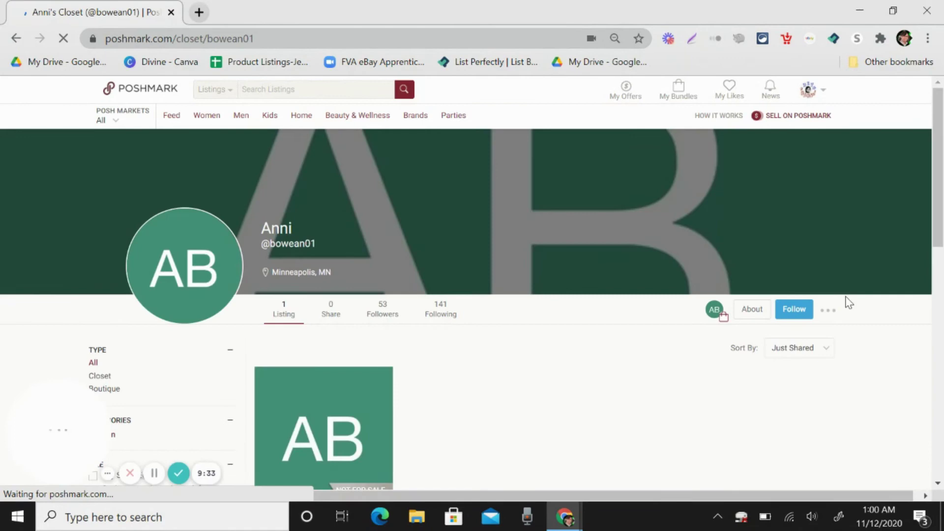
pyautogui.click(793, 310)
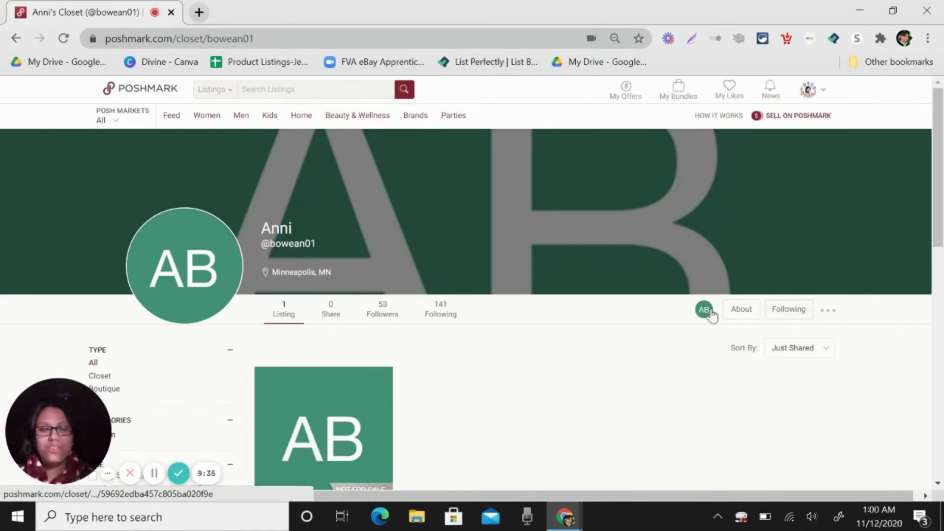
# Open their bundle in seller view and add the Levi's 510 Skinny Fit Jeans.
pyautogui.click(711, 312)
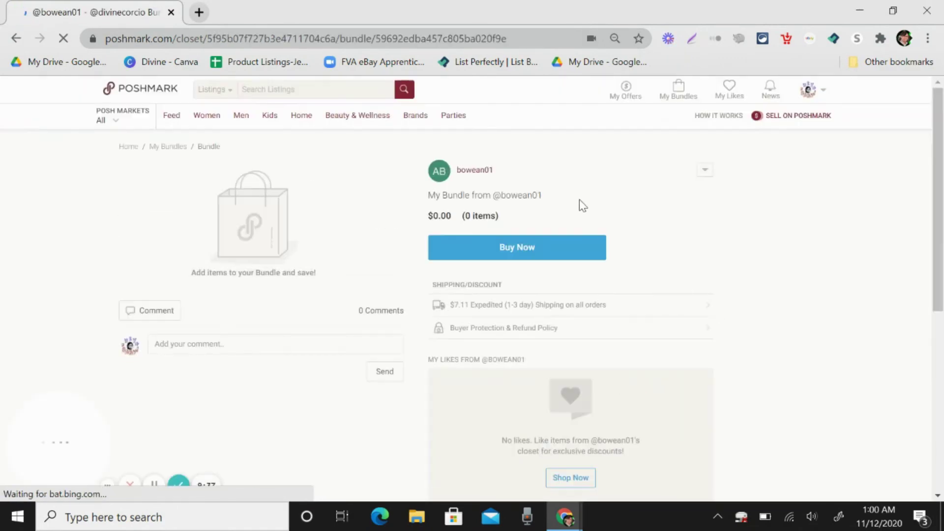
pyautogui.click(704, 172)
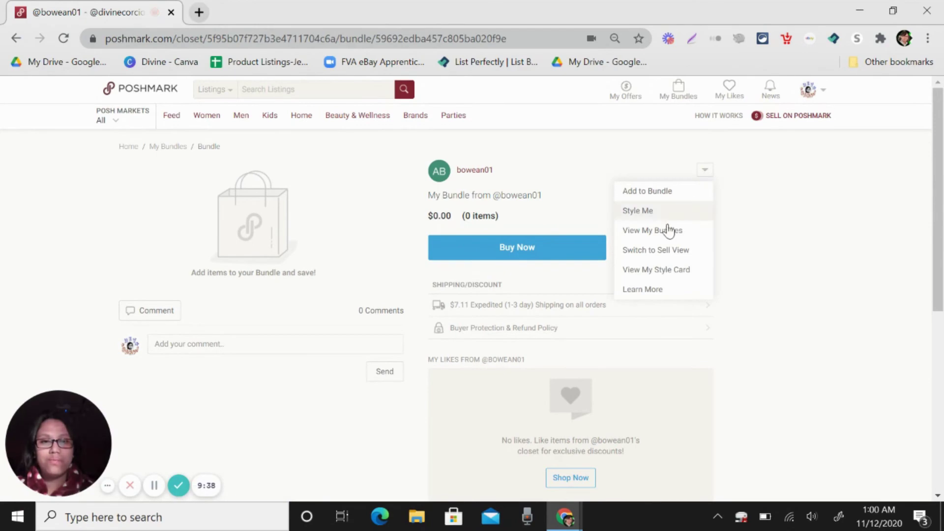
pyautogui.click(662, 257)
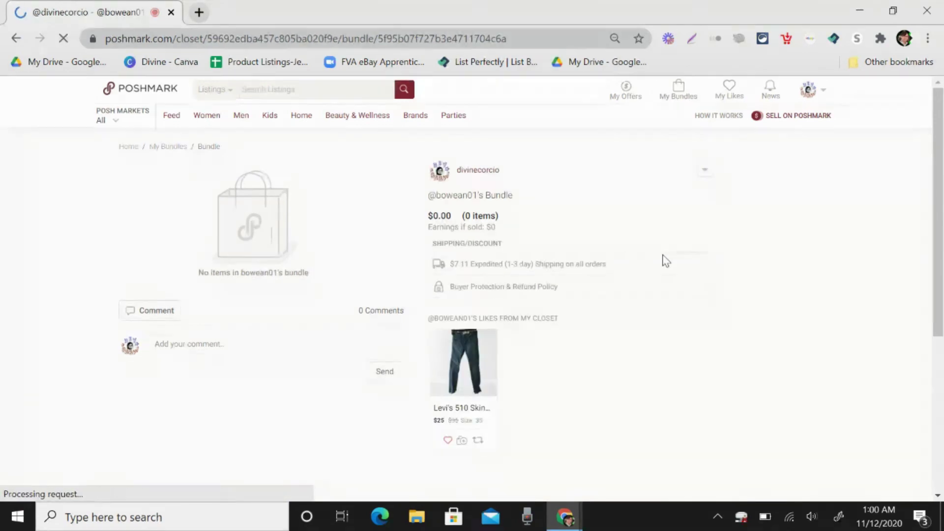
pyautogui.scroll(-3, 665, 260)
pyautogui.click(462, 287)
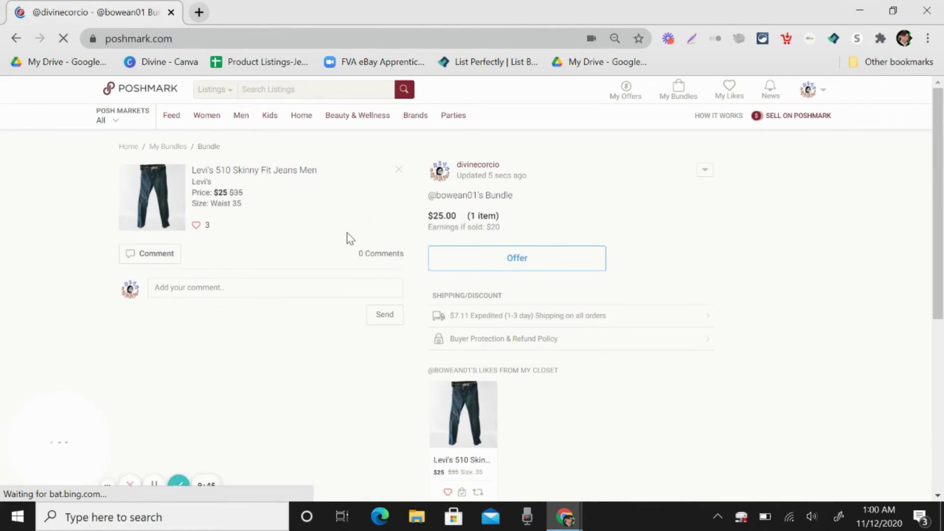
# Offer $24 with free shipping on the Levi's 510 jeans, correcting the mistyped 25.
pyautogui.click(497, 259)
pyautogui.click(476, 266)
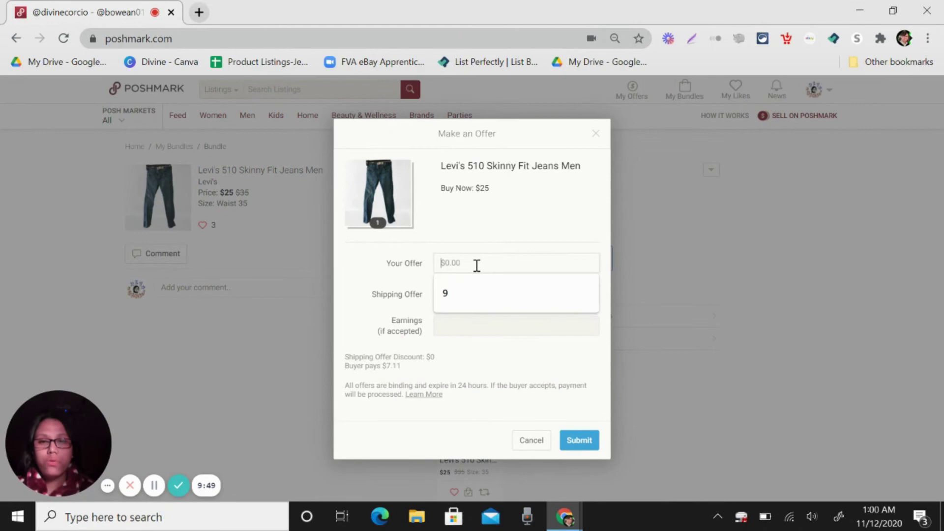
pyautogui.write('25')
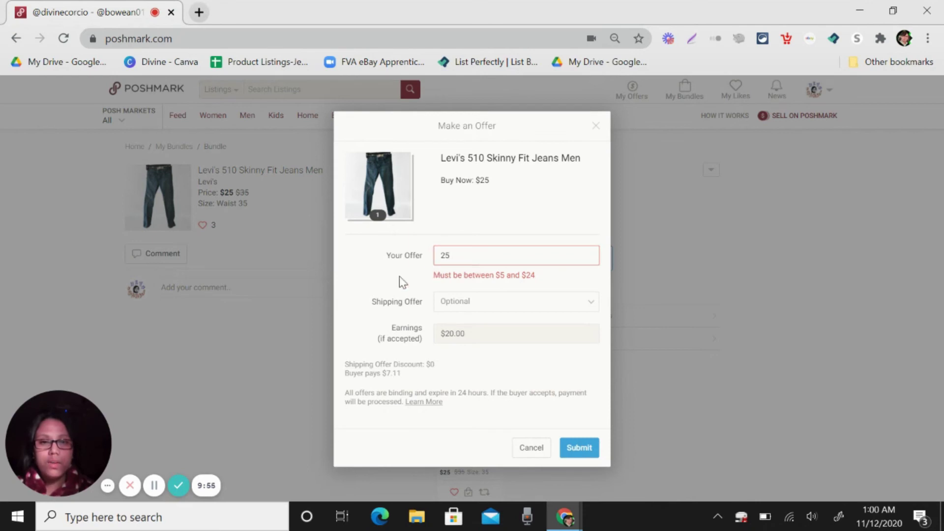
pyautogui.click(493, 304)
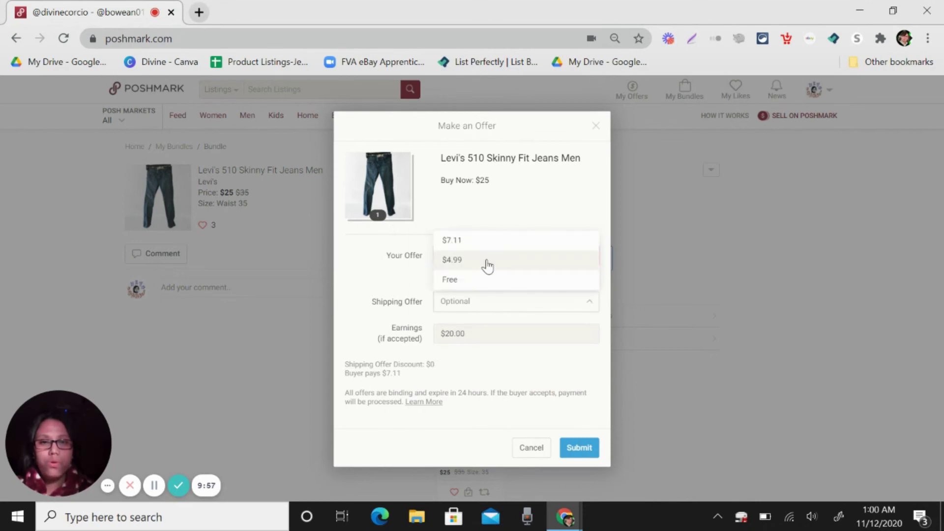
pyautogui.click(480, 281)
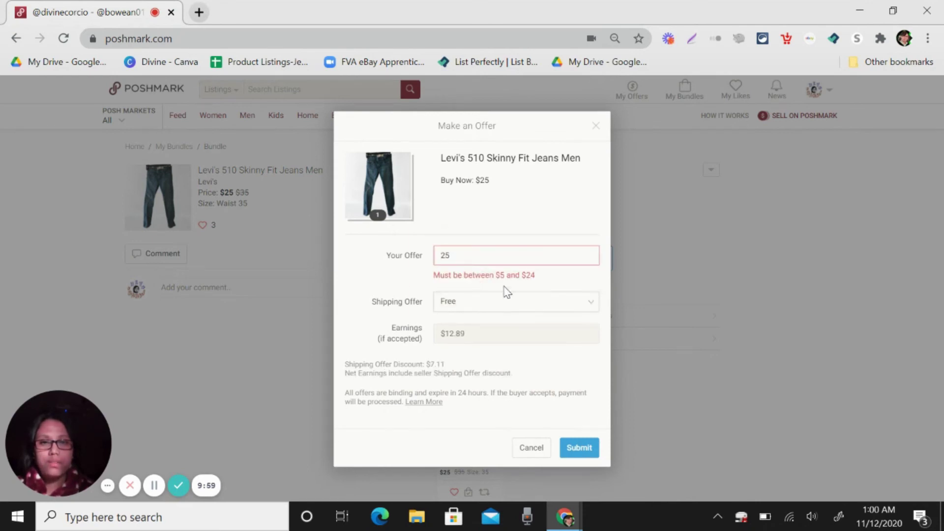
pyautogui.press('BackSpace')
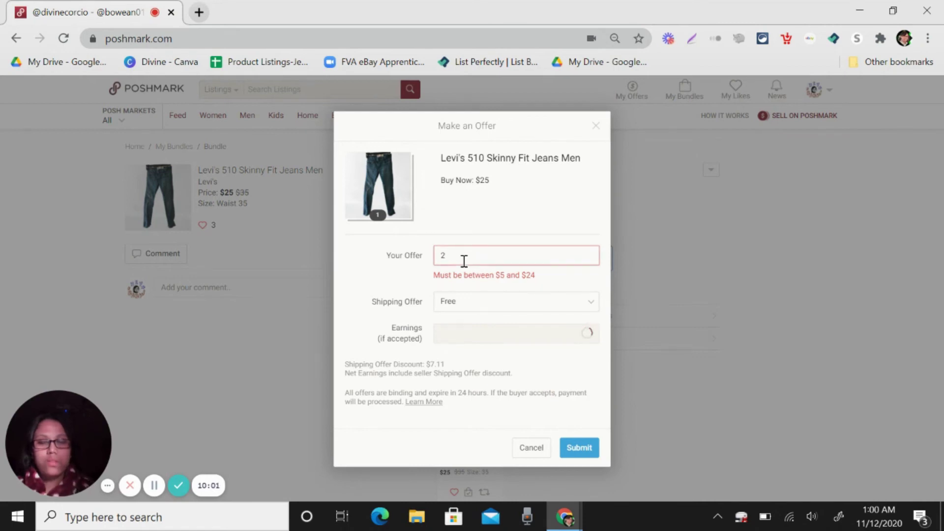
pyautogui.write('4')
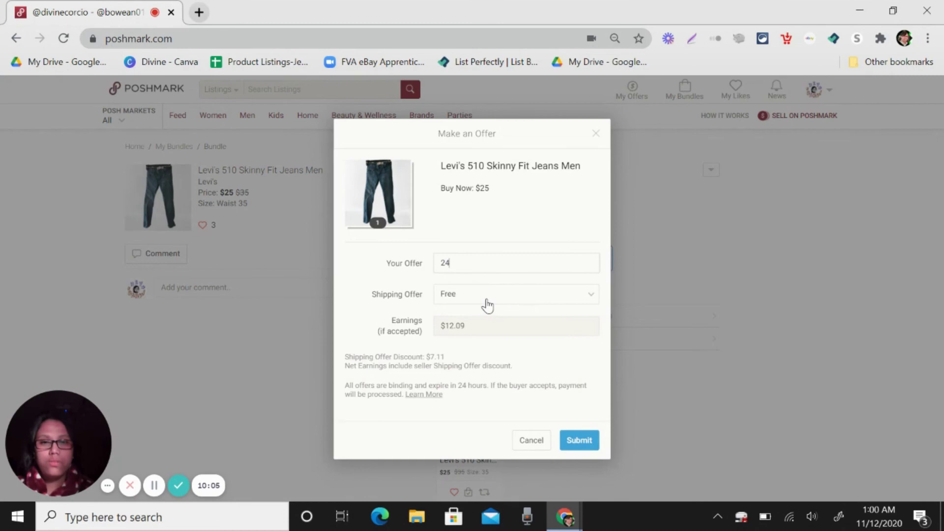
pyautogui.click(580, 440)
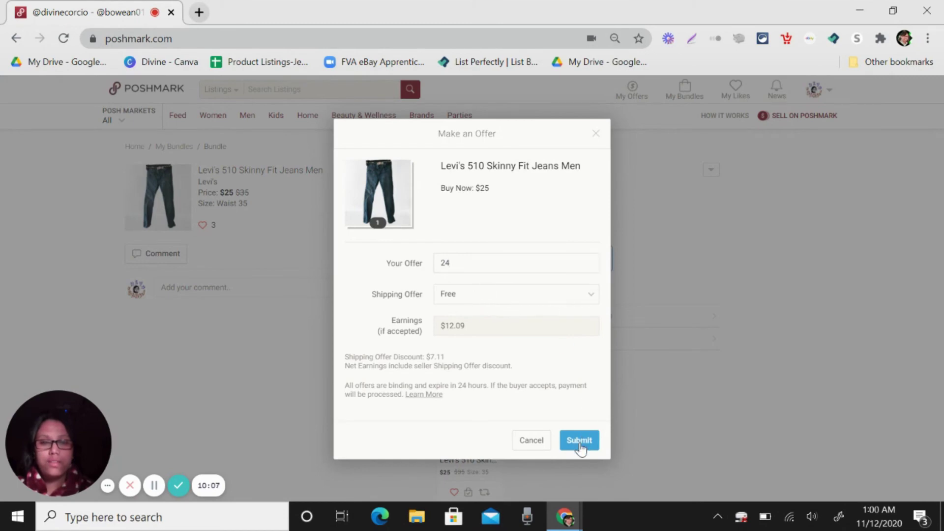